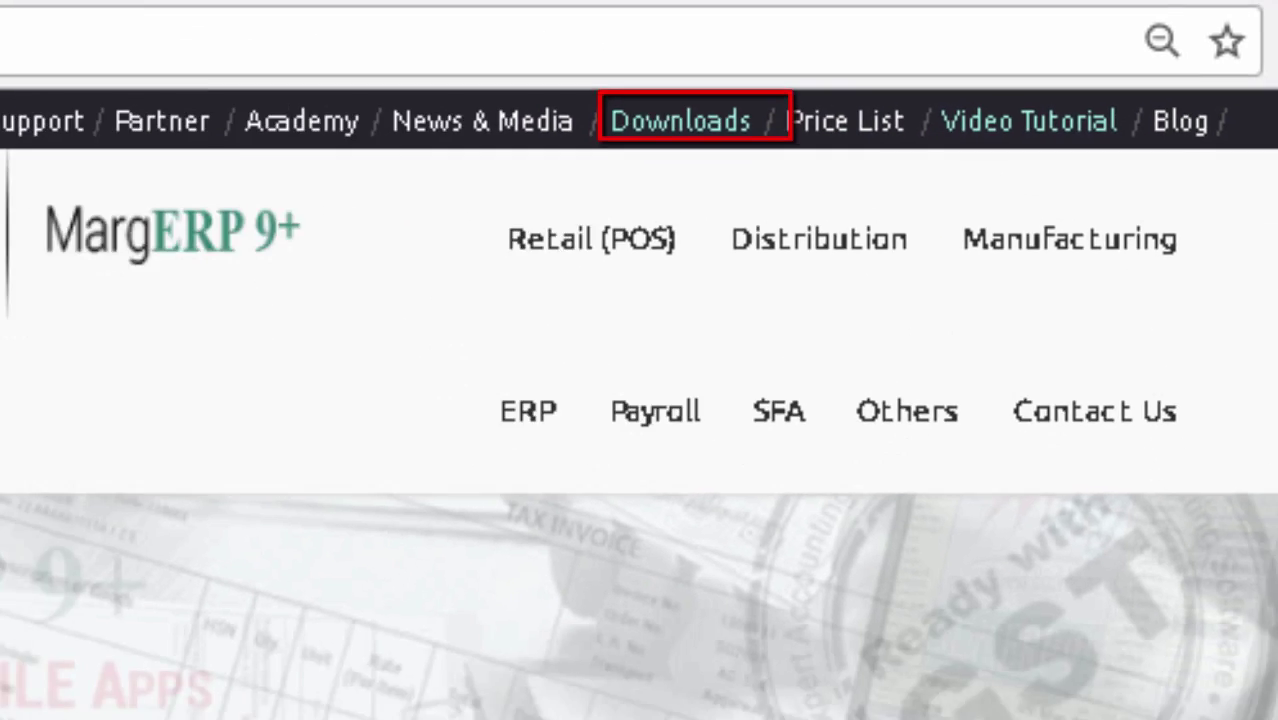
pyautogui.scroll(-5, 110, 270)
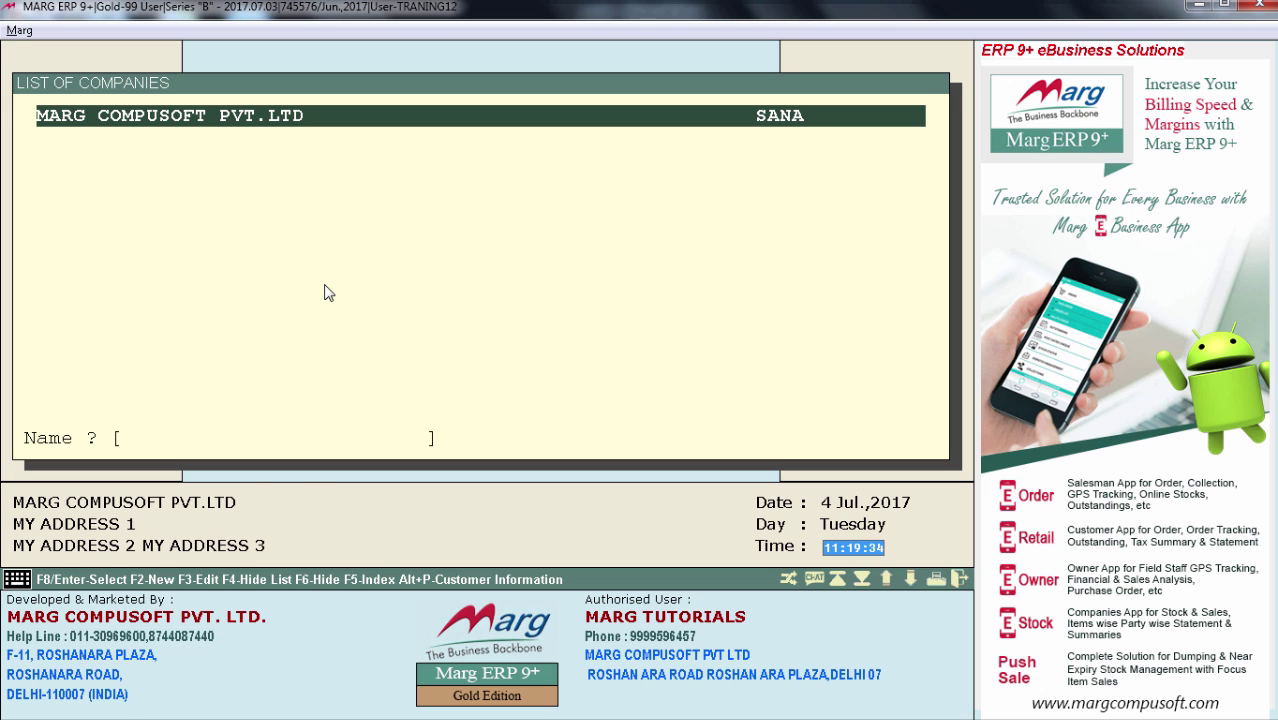
# - Open the MARG COMPUSOFT PVT.LTD company for editing
pyautogui.press('F3')
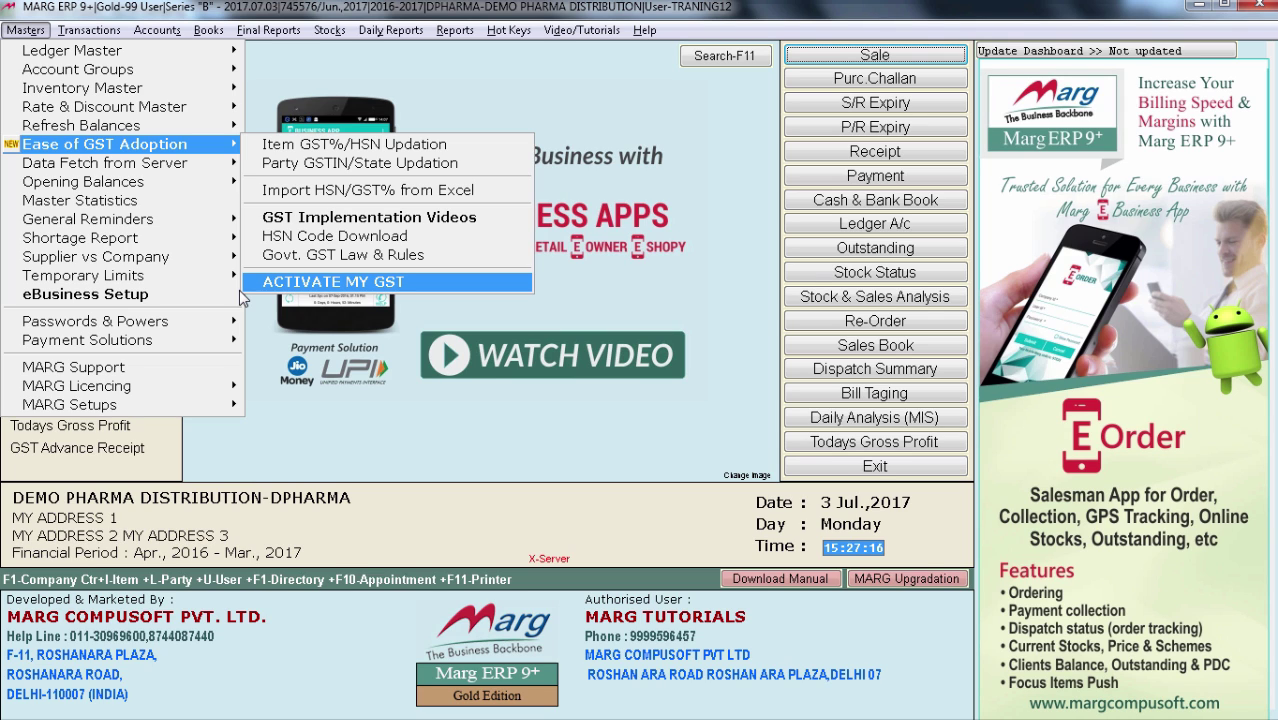
# - Start GST activation with the backup confirmed and accept a separate financial year from 01-07-2016 to 31-03-2017
pyautogui.press('Return')
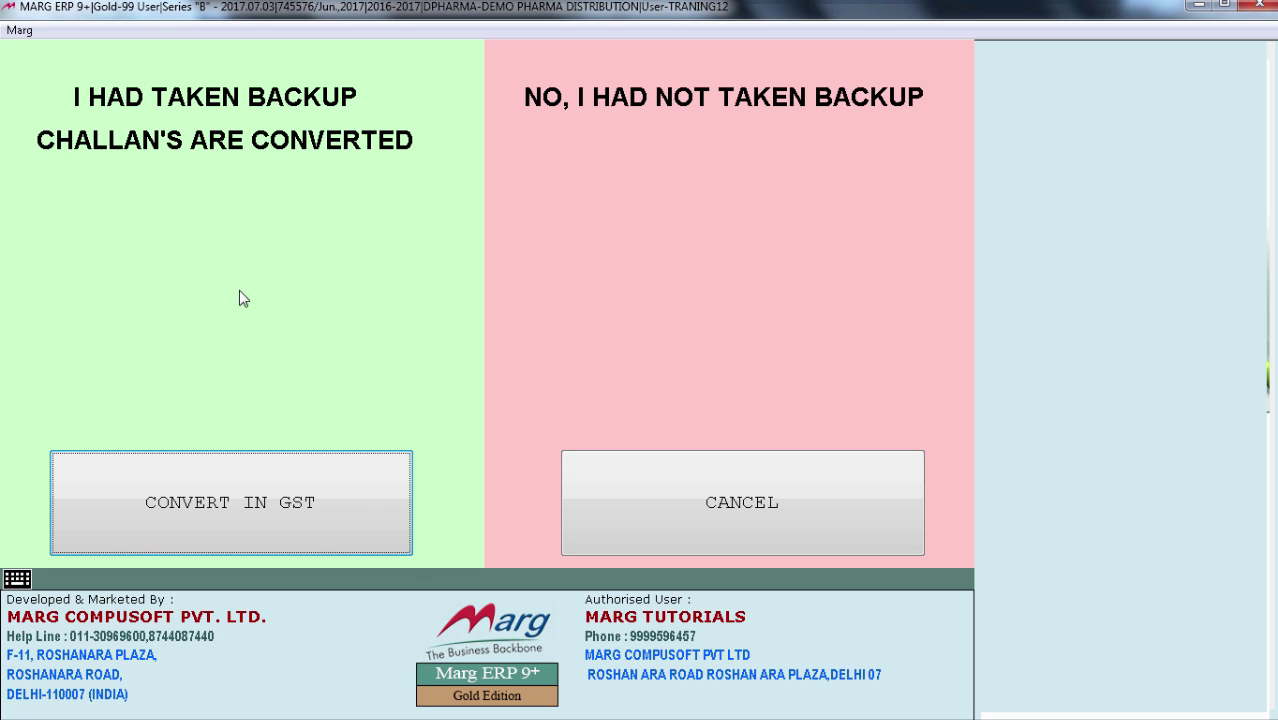
pyautogui.press('Return')
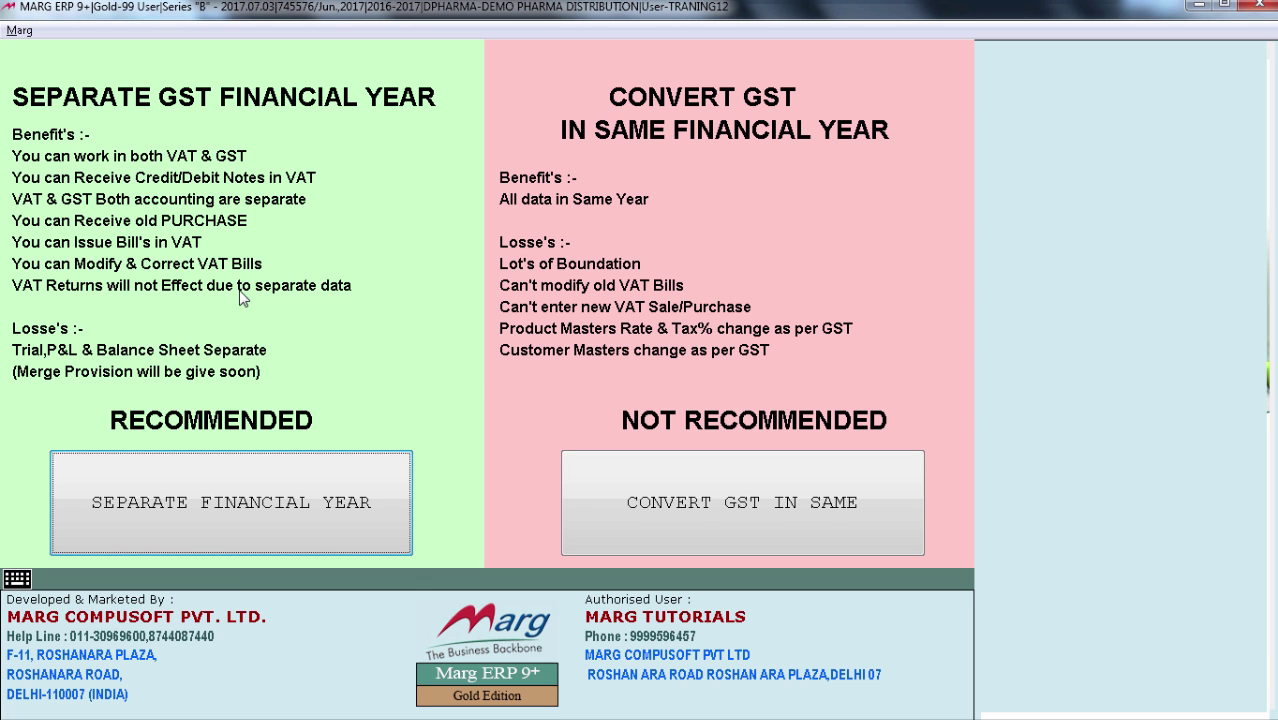
pyautogui.press('Return')
pyautogui.press('Return')
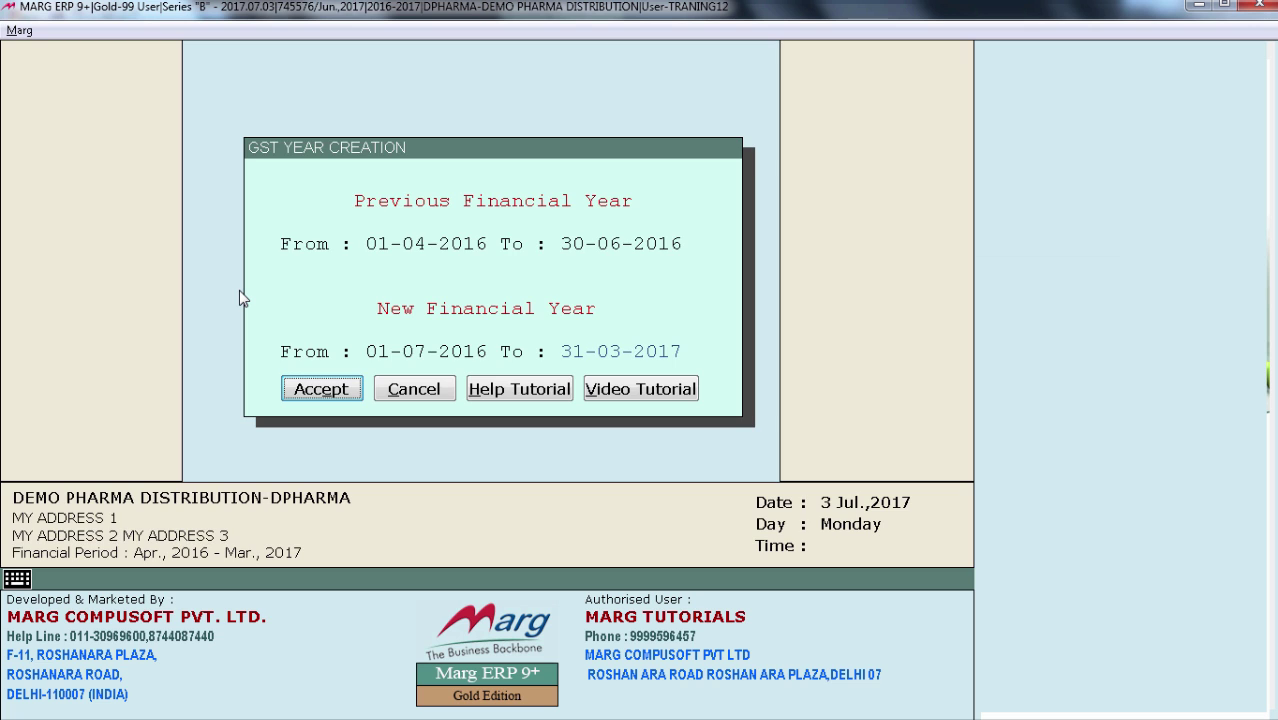
pyautogui.press('Return')
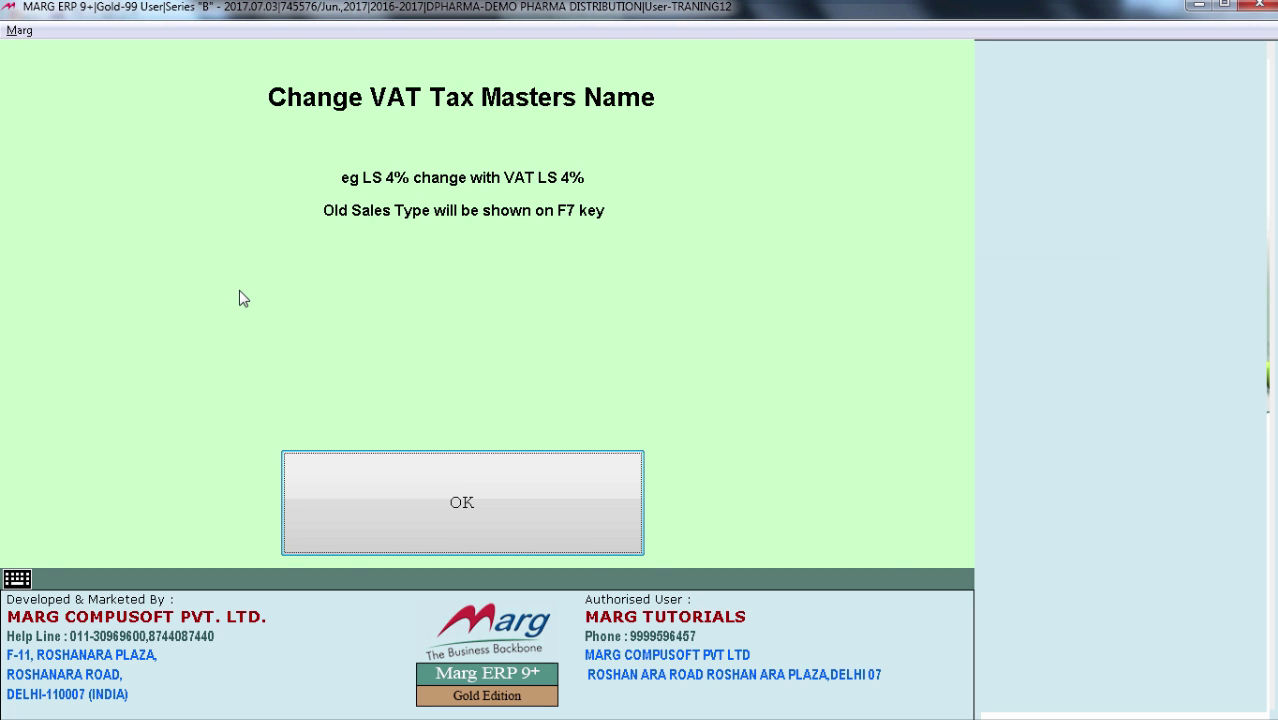
# - Accept the renaming of the VAT tax masters and complete the remaining GST activation confirmations
pyautogui.press('Return')
pyautogui.press('Return')
pyautogui.press('Return')
pyautogui.press('Return')
pyautogui.press('Return')
pyautogui.press('Return')
pyautogui.press('Return')
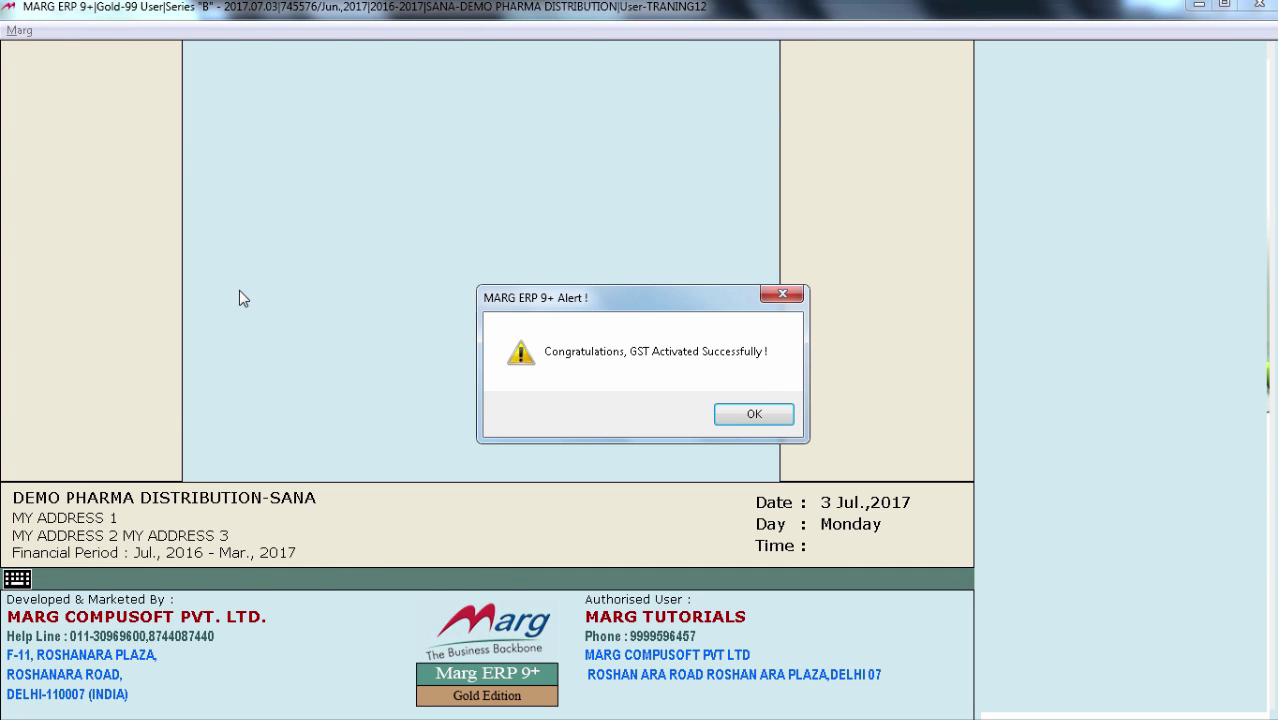
pyautogui.press('Return')
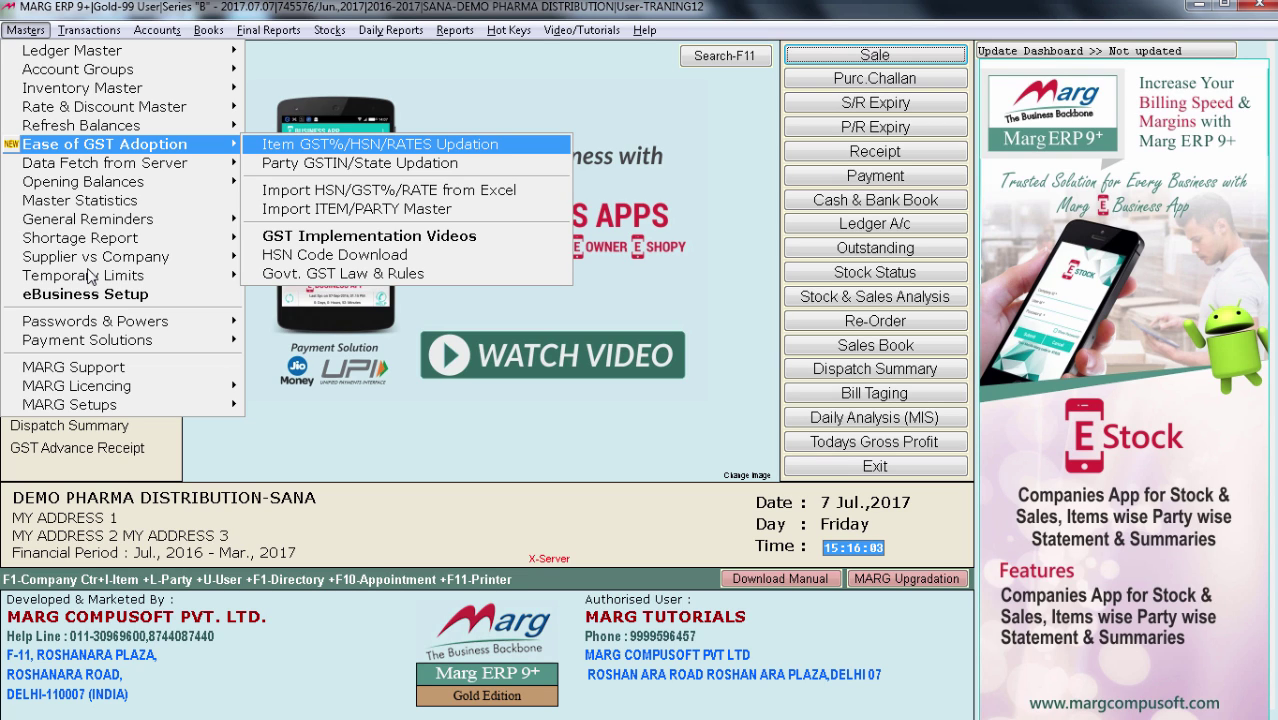
# - Open the item GST%/HSN/rates updation and update the items' tax % and HSN code to 6% SGST, 6% CGST and 12% IGST
pyautogui.press('Return')
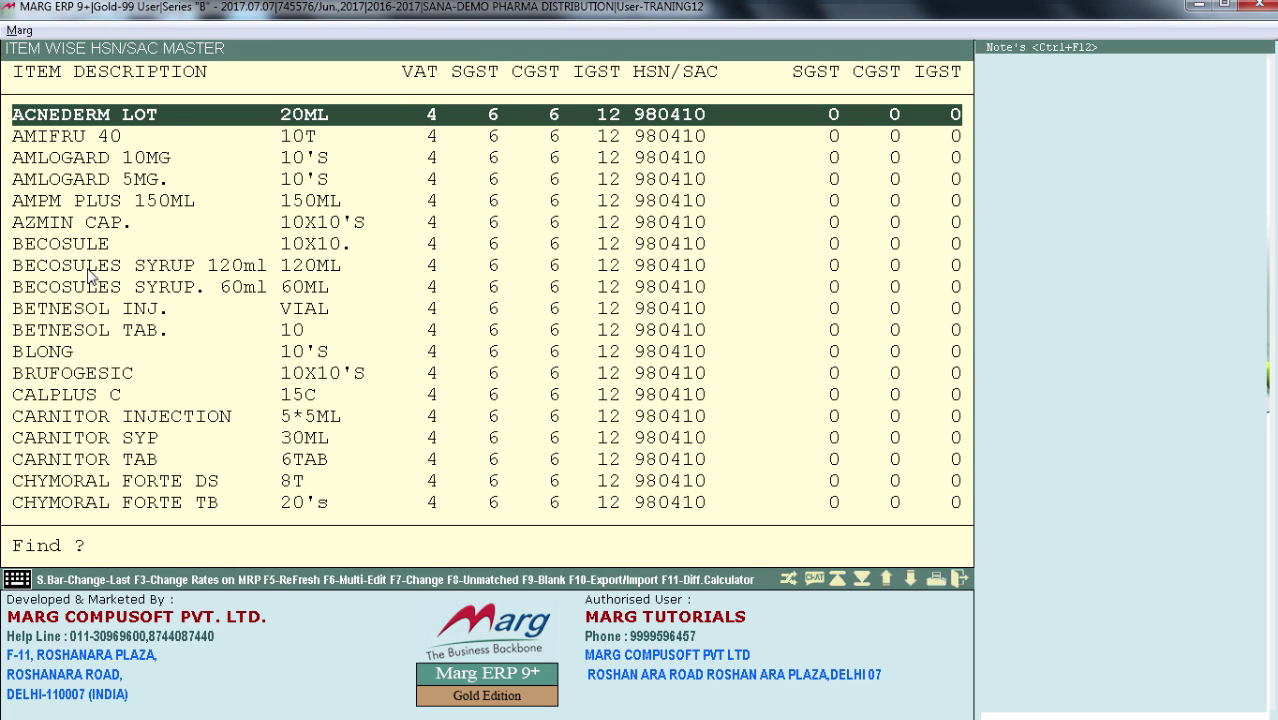
pyautogui.press('F3')
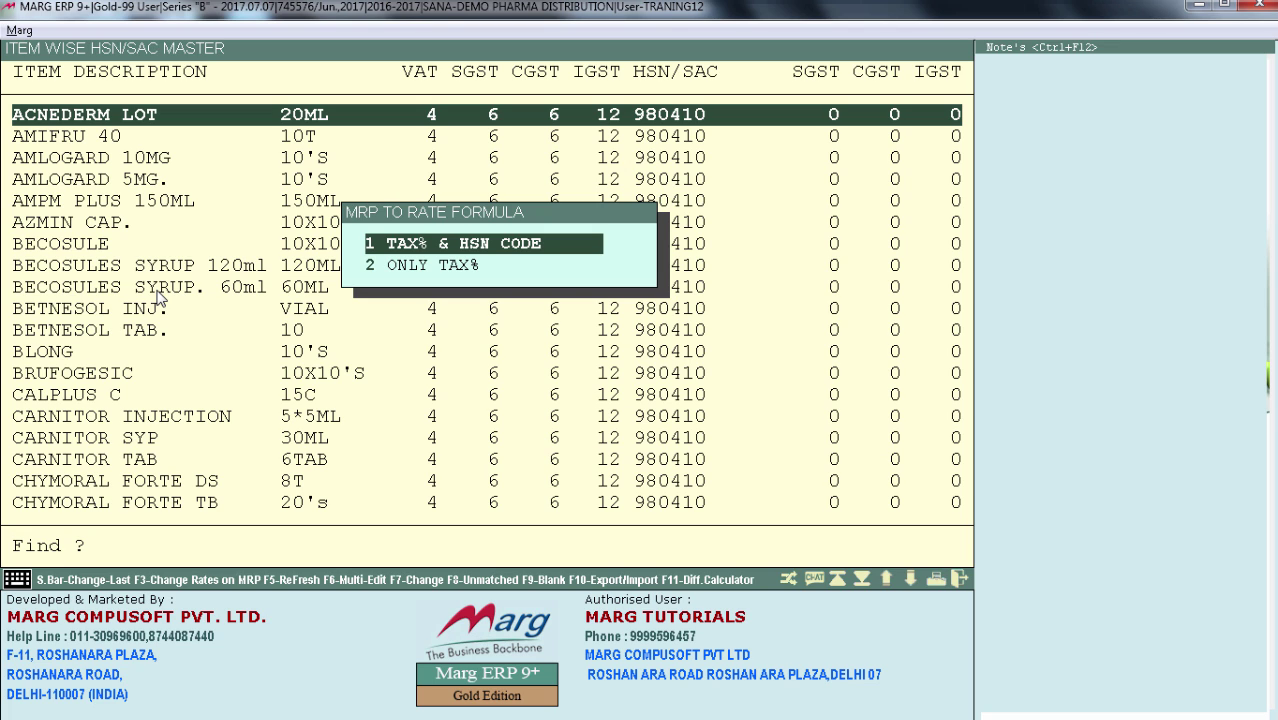
pyautogui.press('Return')
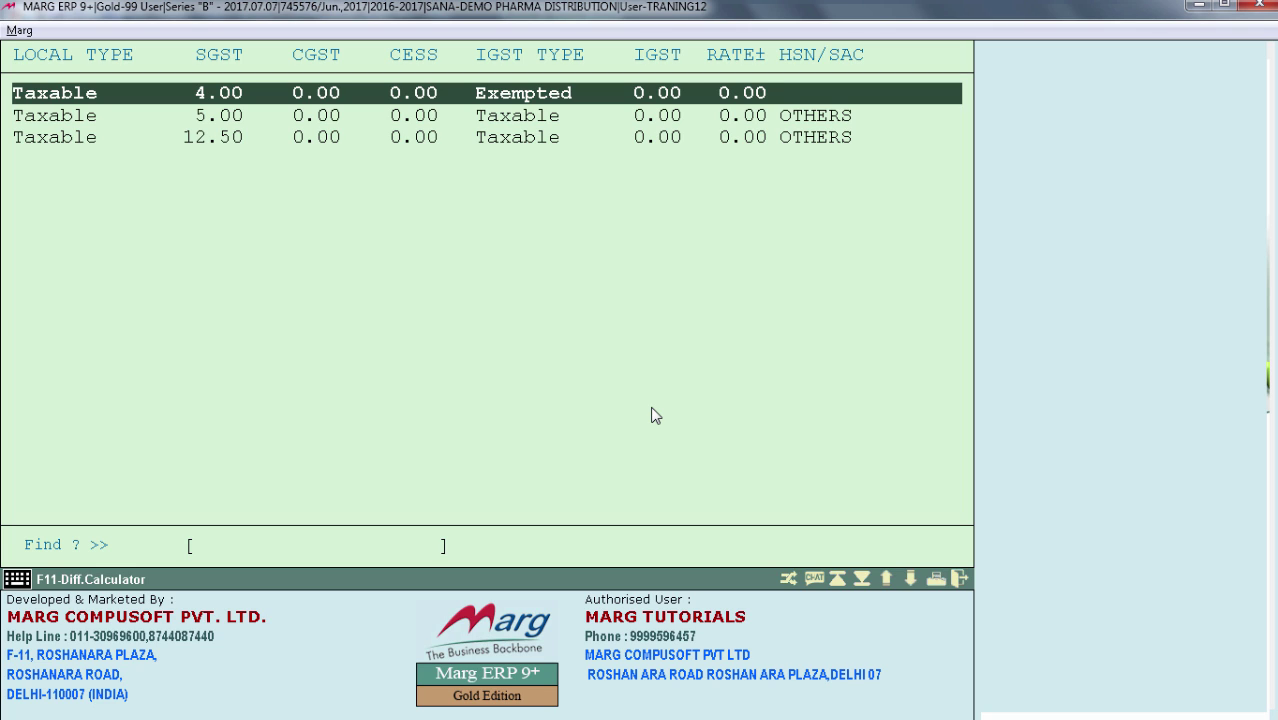
pyautogui.press('F2')
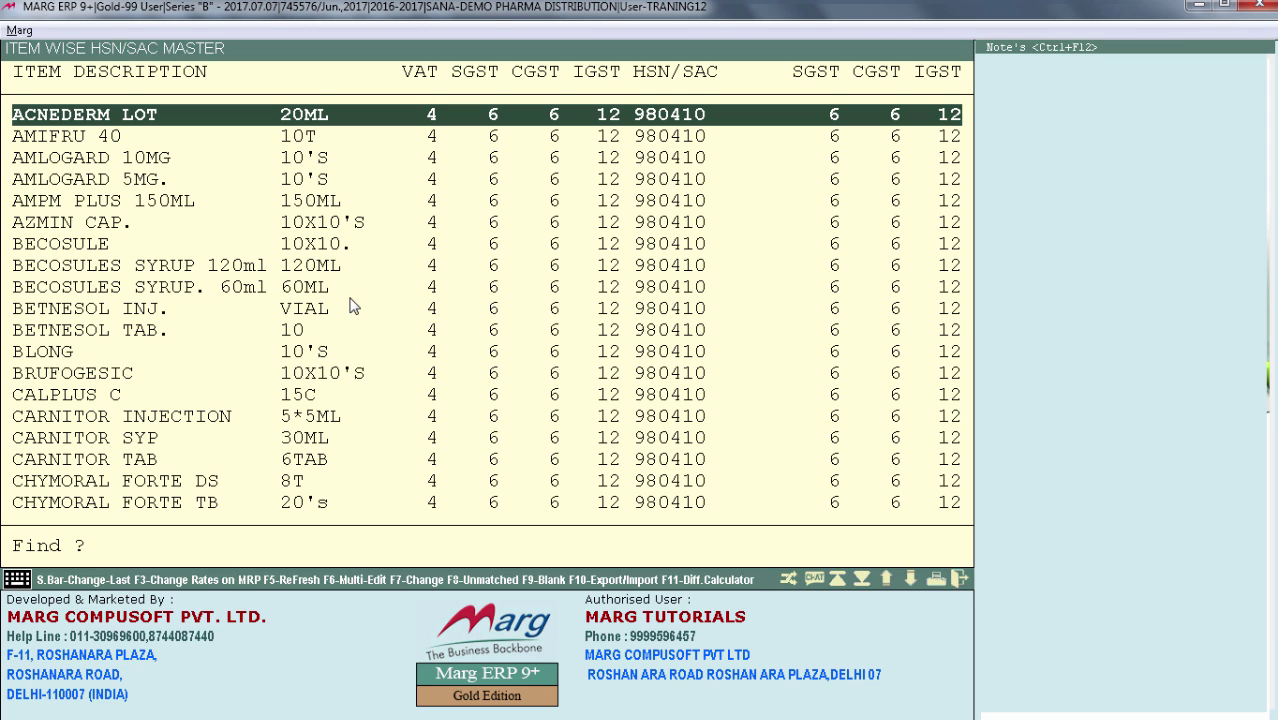
# - Apply the rate formula RATE=MRP+MRP*5/100 from the BETNESOL INJ. row
pyautogui.click(352, 308)
pyautogui.press('F3')
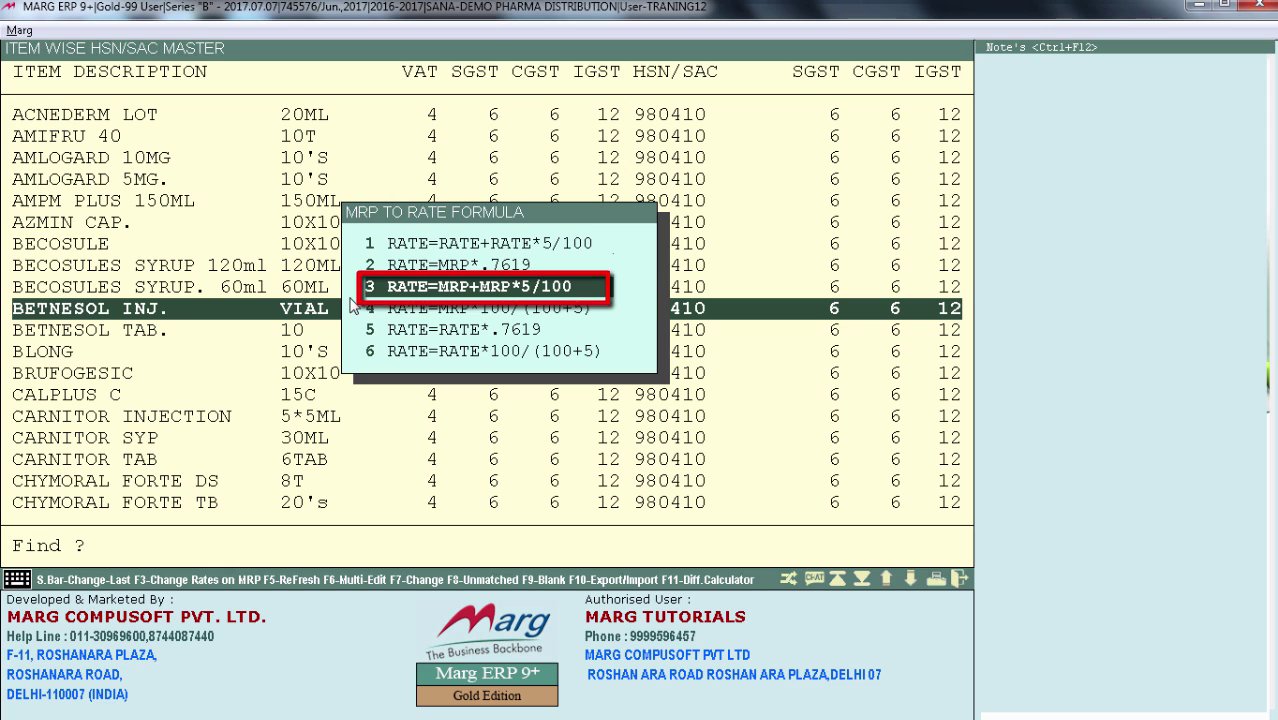
pyautogui.press('Return')
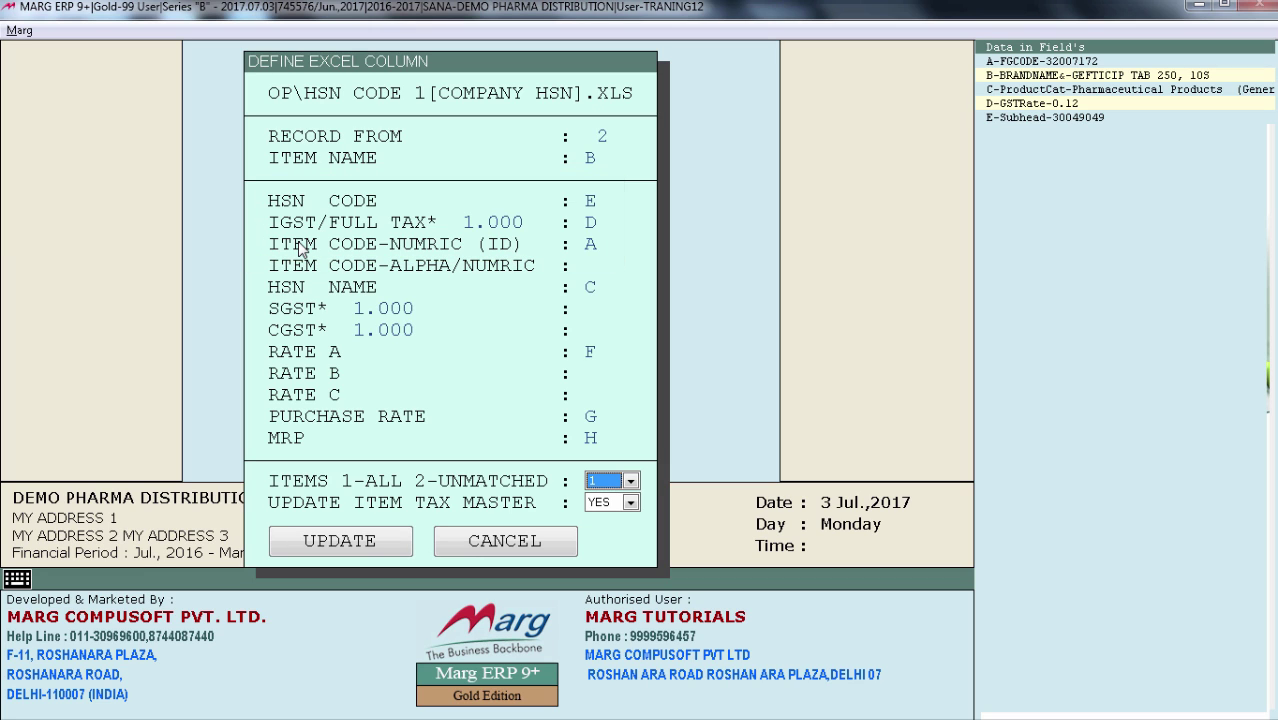
# - Accept all items (option 1) for the HSN code Excel import and open the GST Implementation Videos
pyautogui.press('Return')
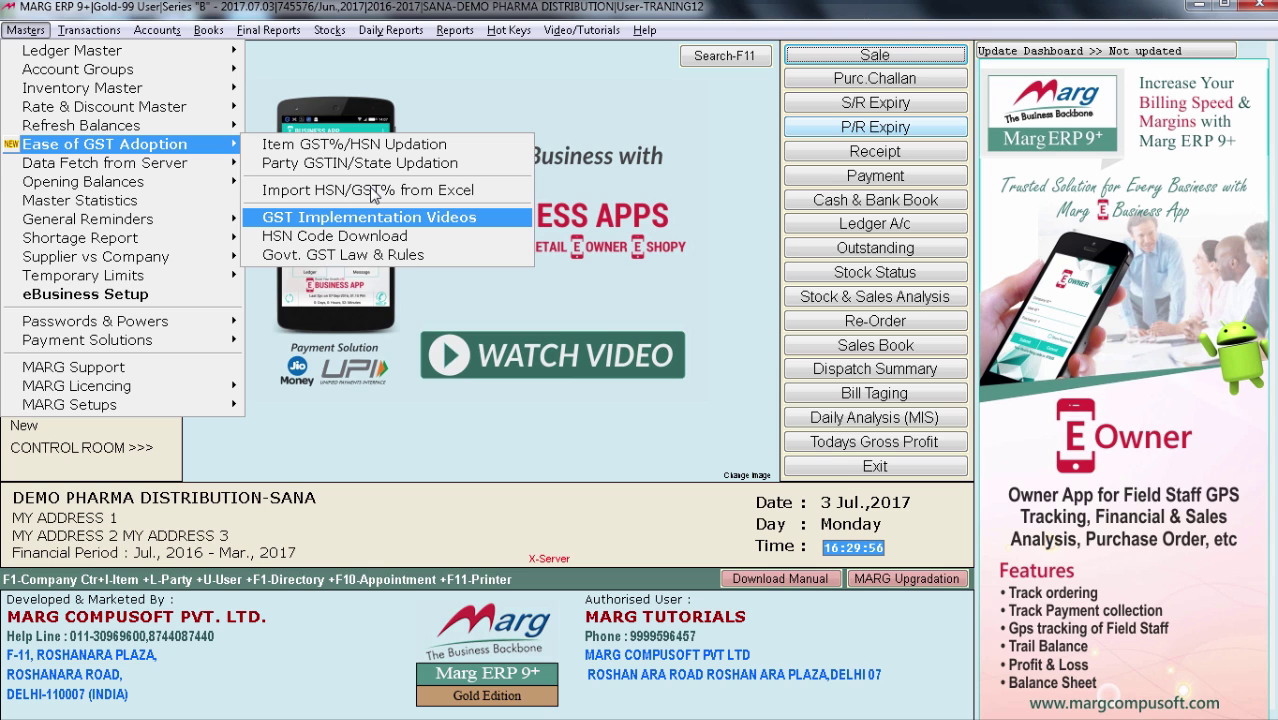
pyautogui.press('Return')
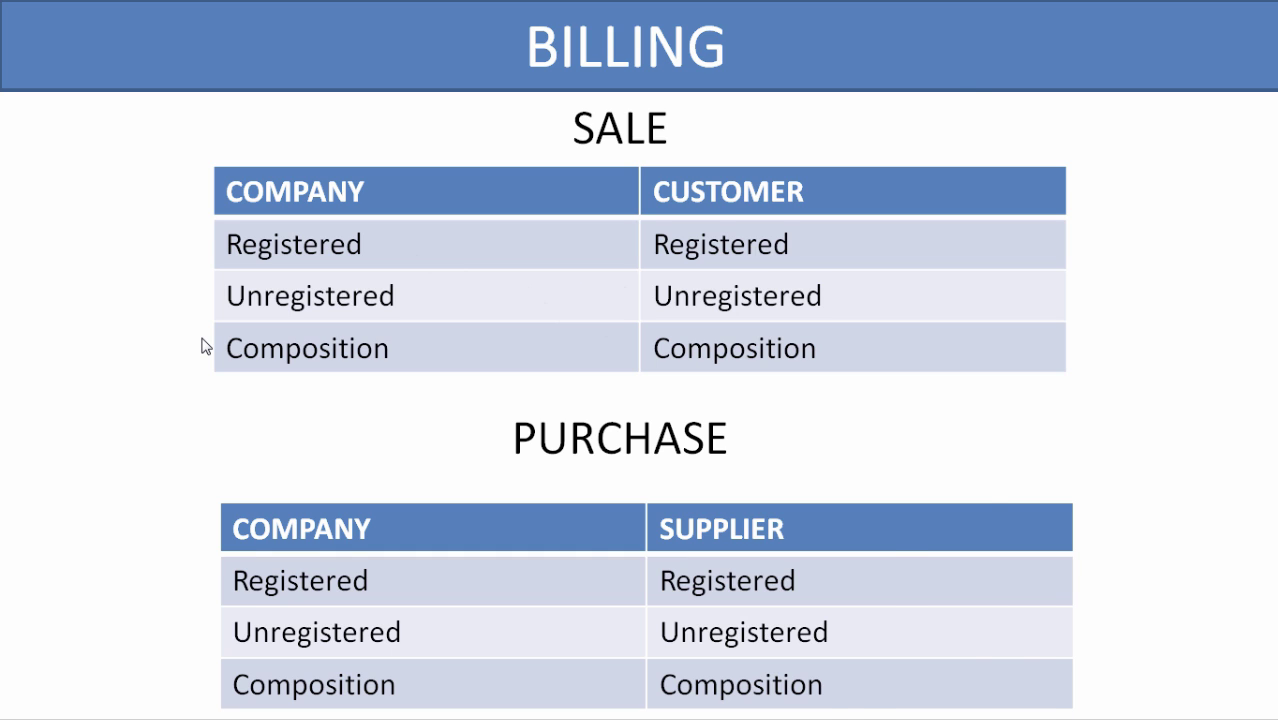
pyautogui.hotkey('alt', 'Tab')
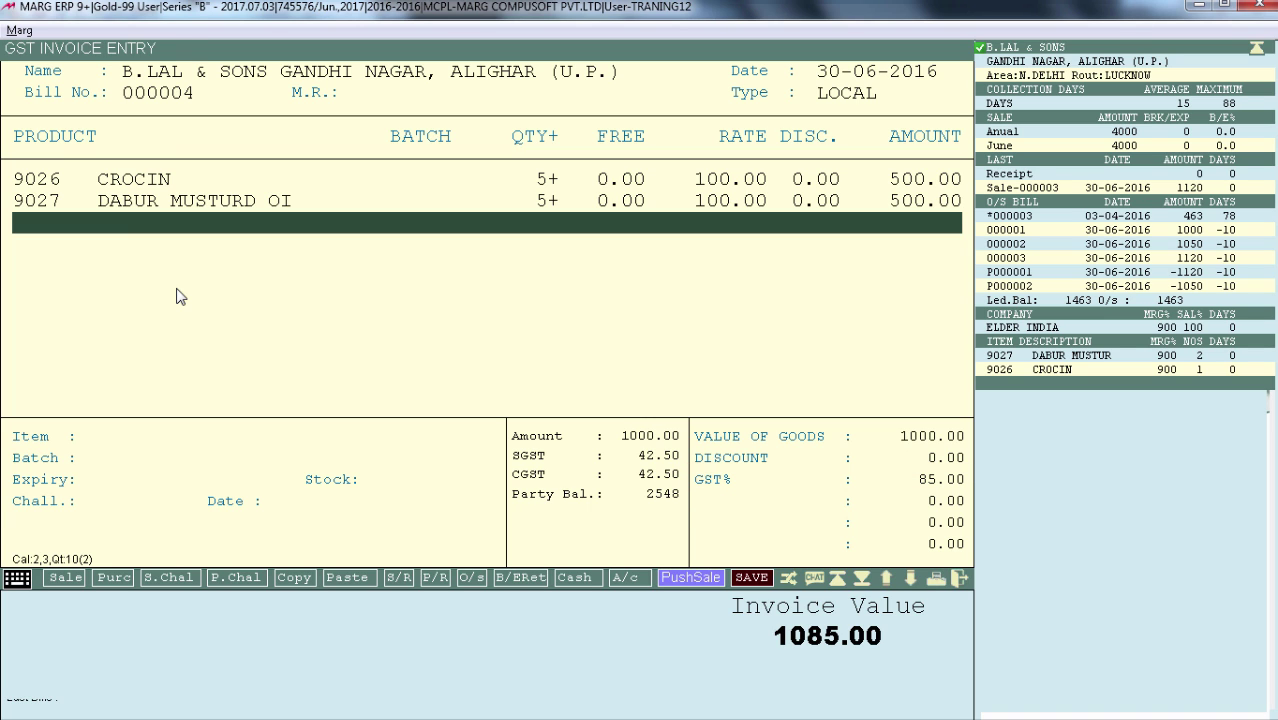
# - Finish the local GST invoice for B.LAL & SONS and save the customer's LS 0% tax invoice for CROCIN and DABUR MUSTURD OIL
pyautogui.press('Escape')
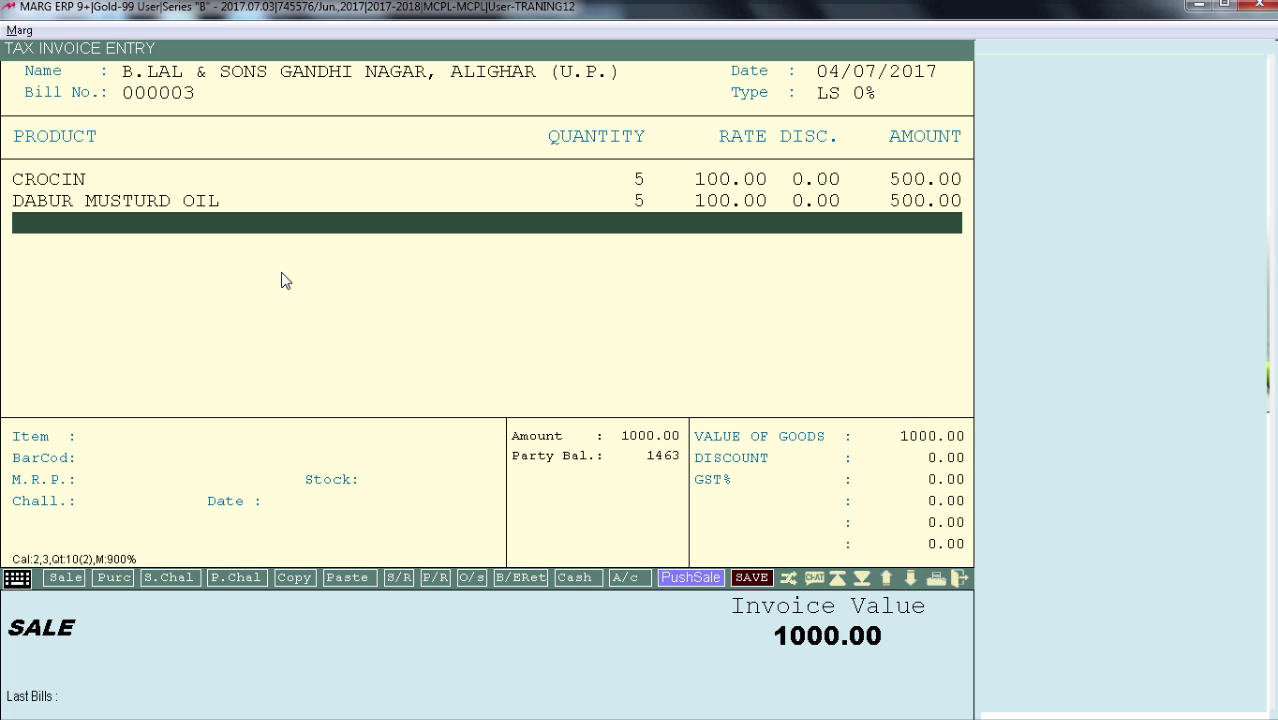
pyautogui.hotkey('ctrl', 's')
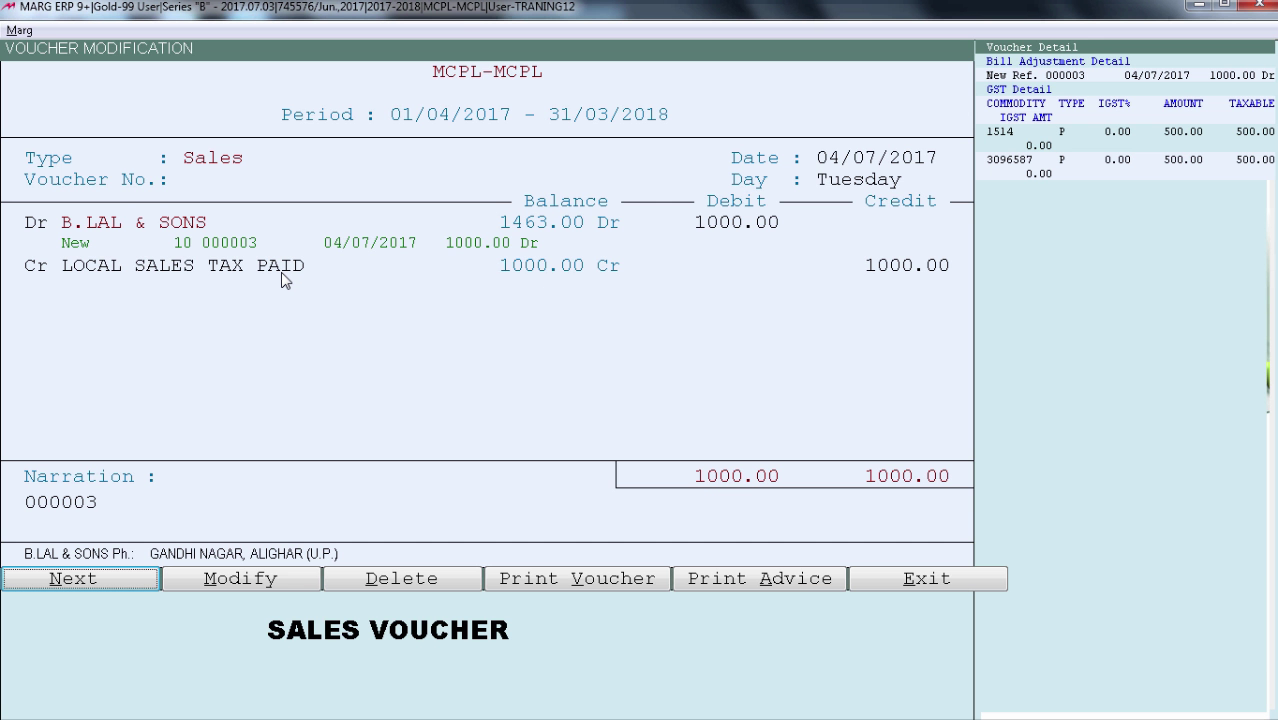
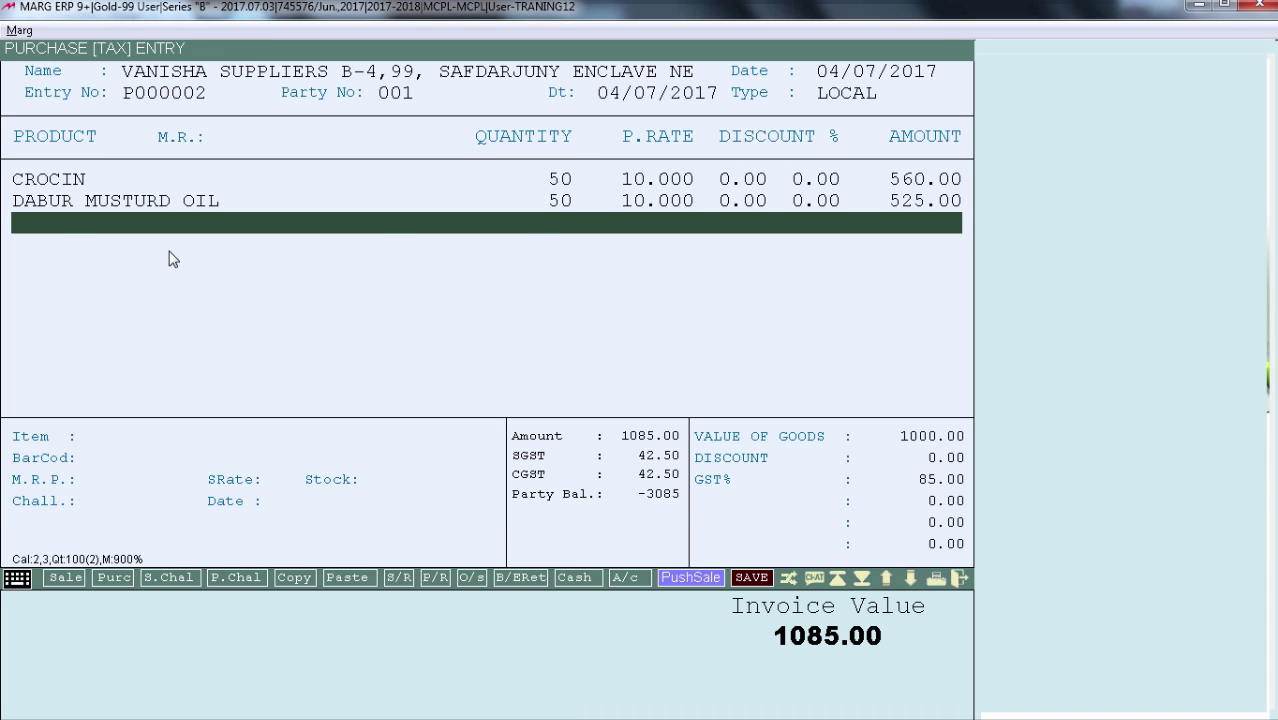
# - Finish the local tax purchase from VANISHA SUPPLIERS and save the supplier's LP TAX PAID purchase with a self invoice generated
pyautogui.press('Escape')
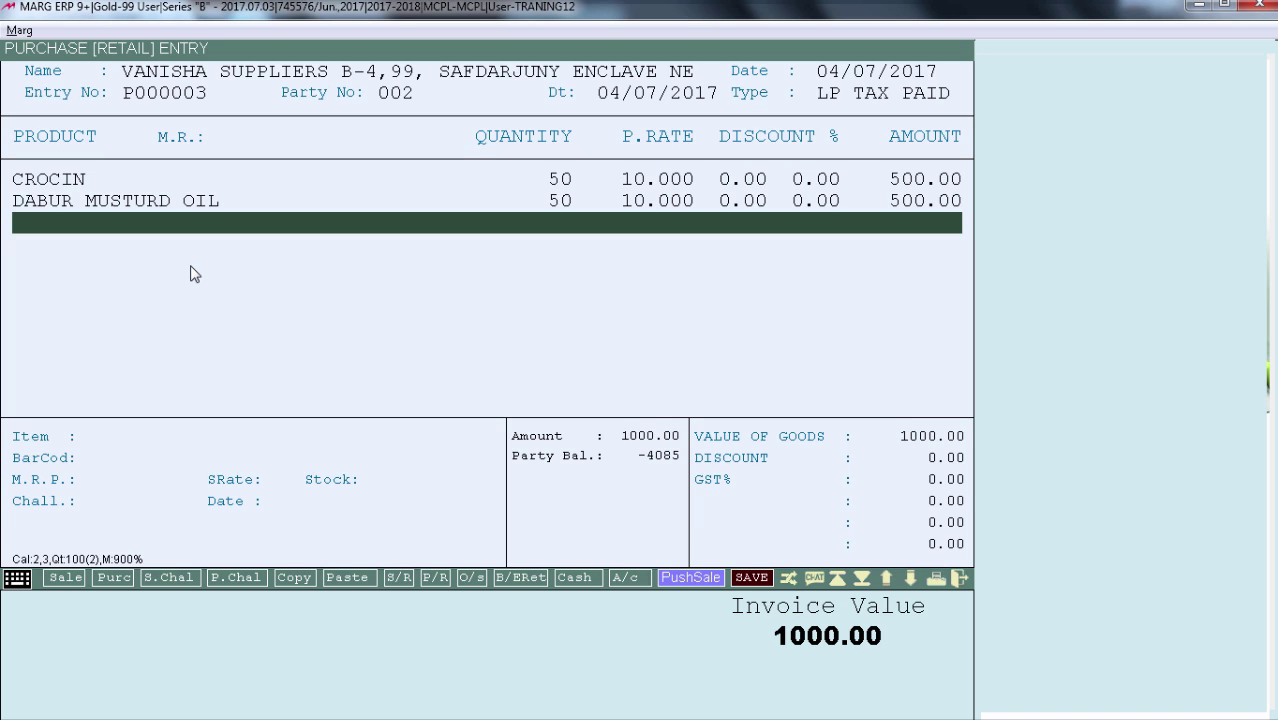
pyautogui.press('Return')
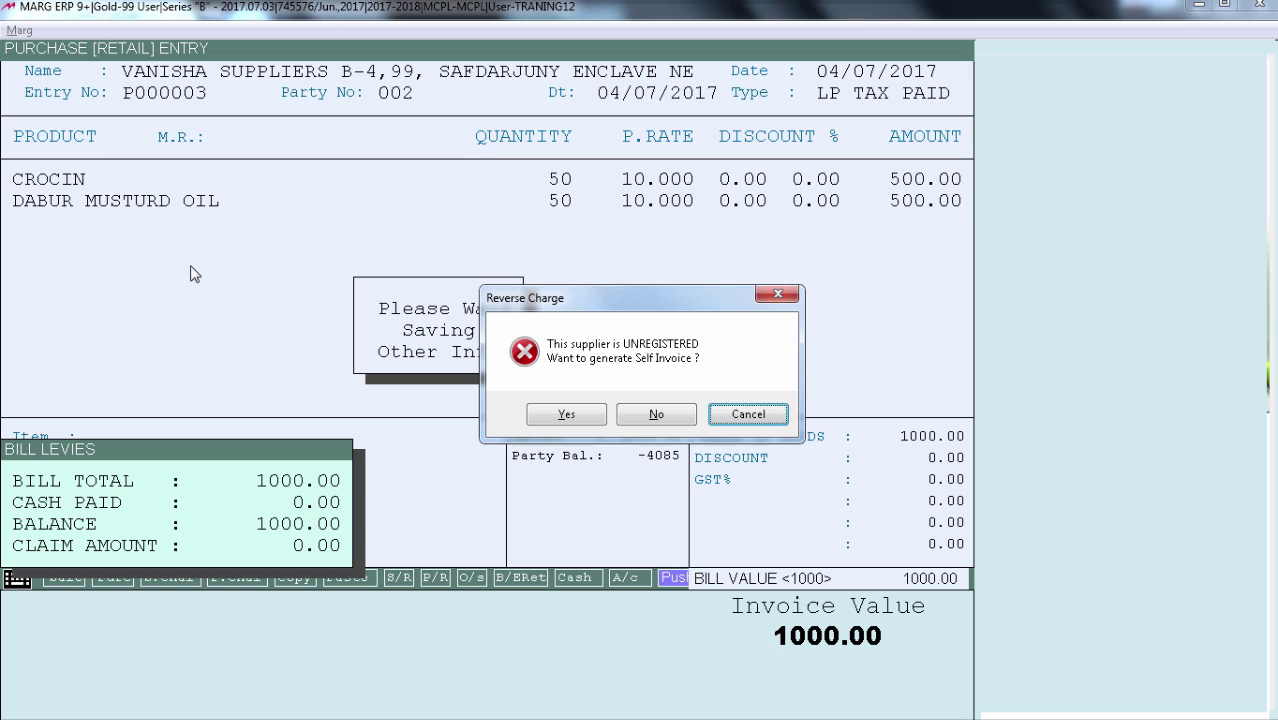
pyautogui.press('y')
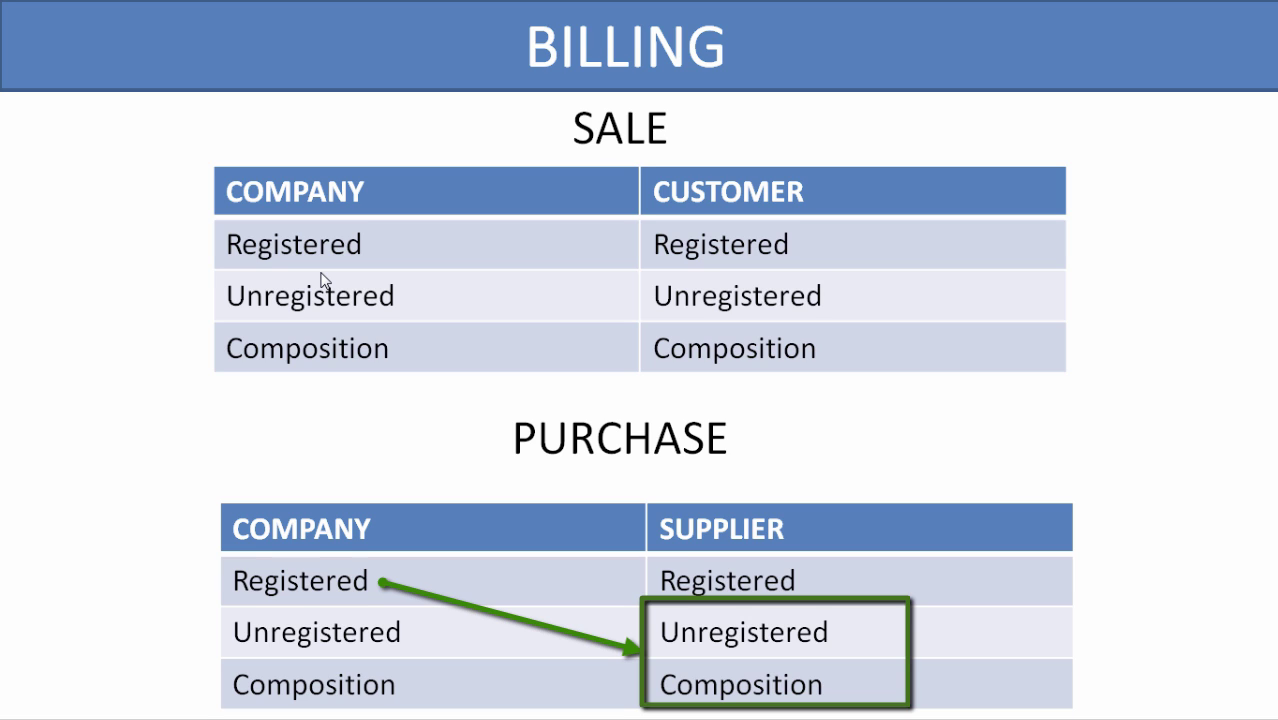
pyautogui.press('Right')
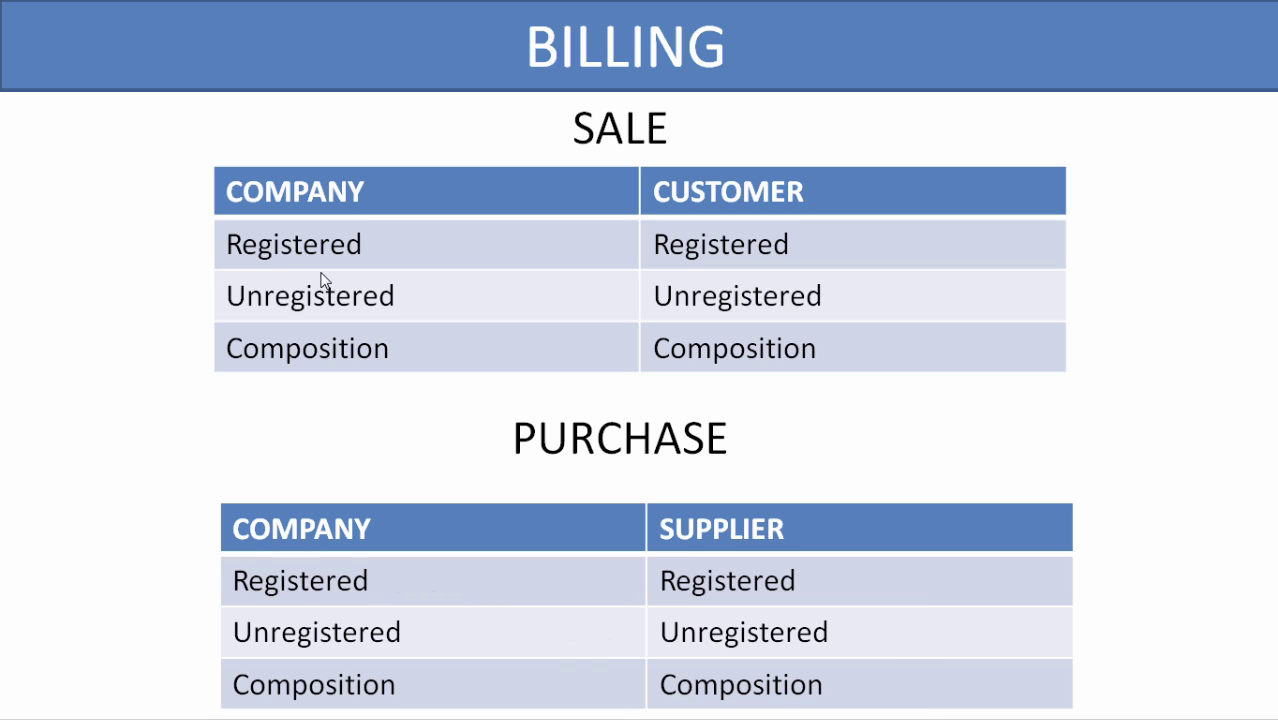
pyautogui.press('Right')
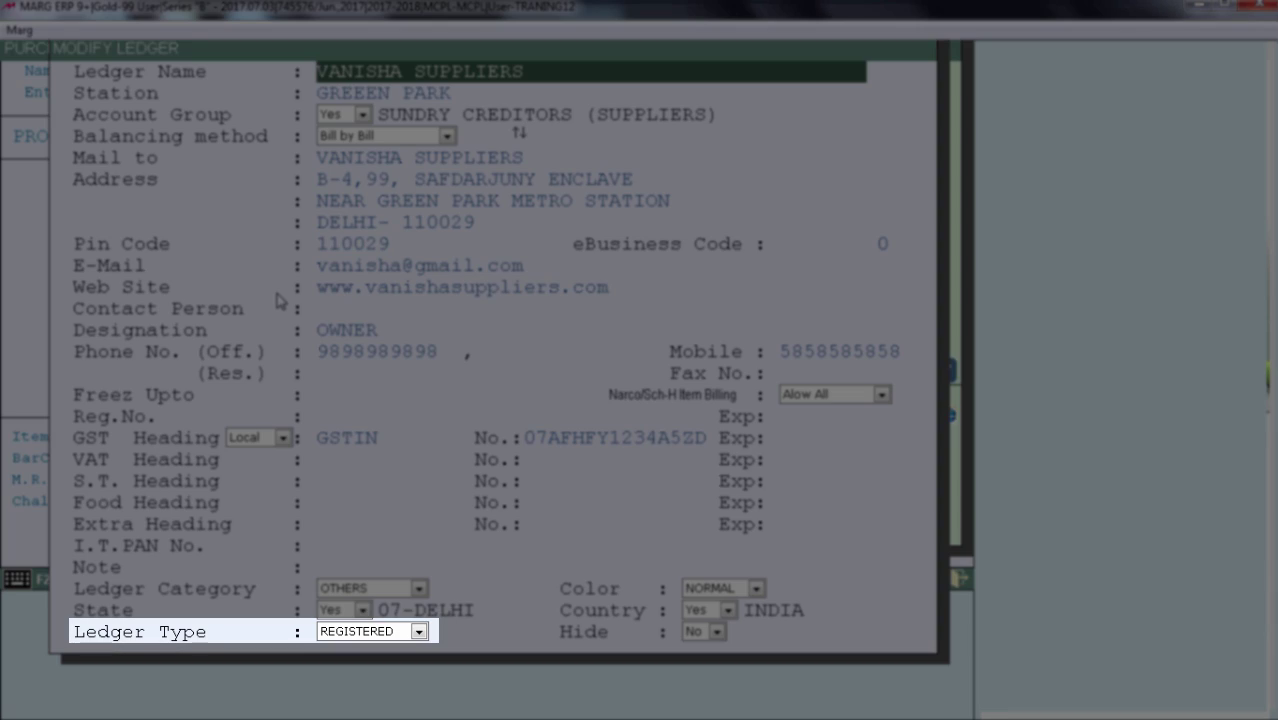
# - Close the VANISHA SUPPLIERS ledger form and save the supplier's local purchase of CROCIN and DABUR MUSTURD OIL
pyautogui.press('Escape')
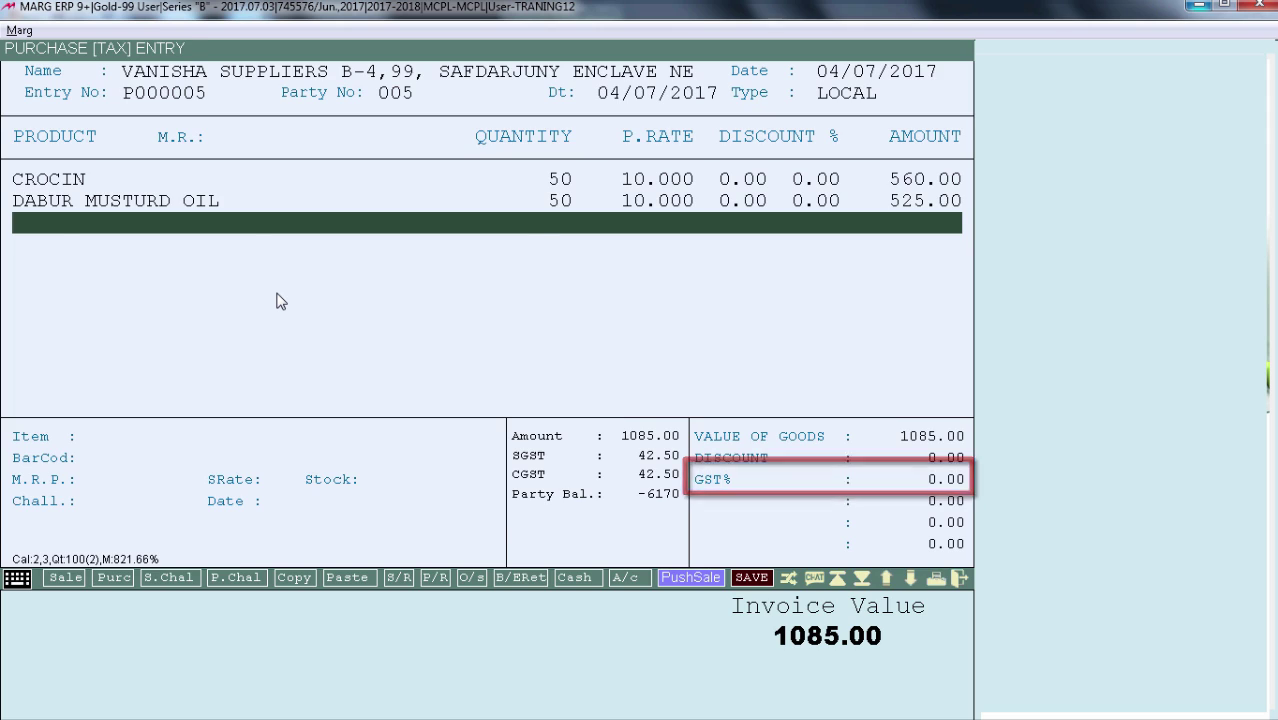
pyautogui.press('Return')
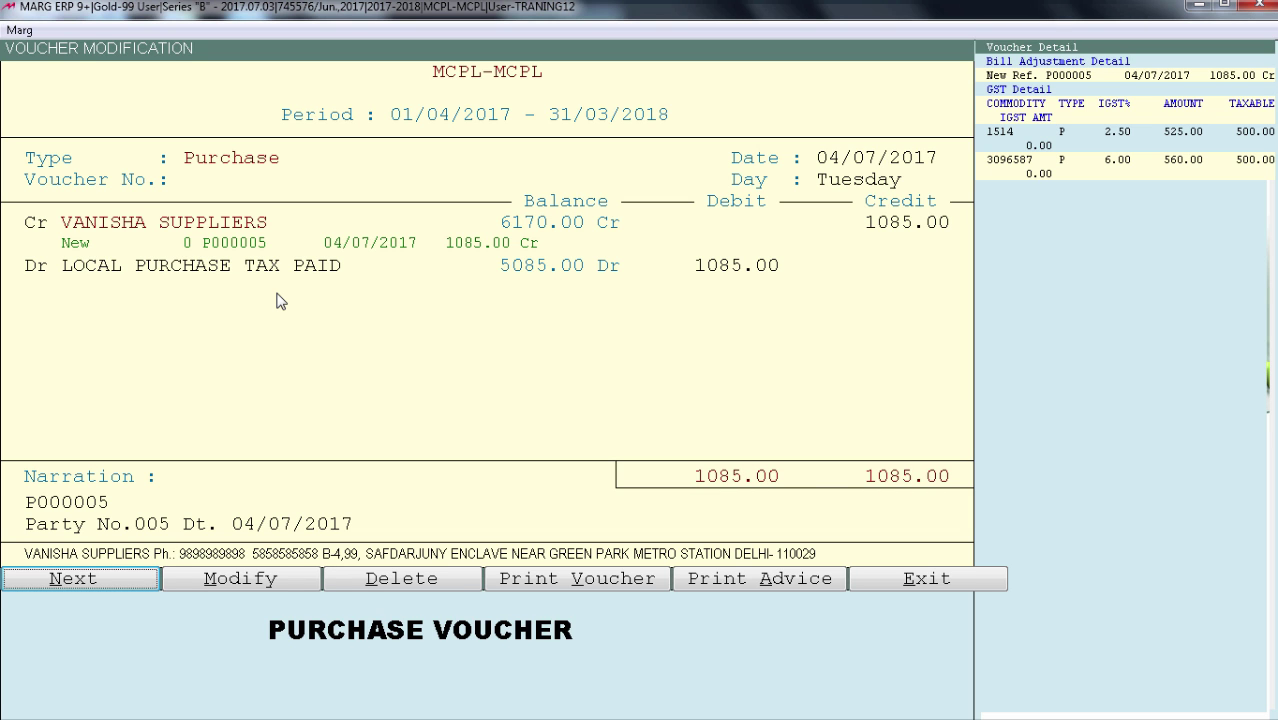
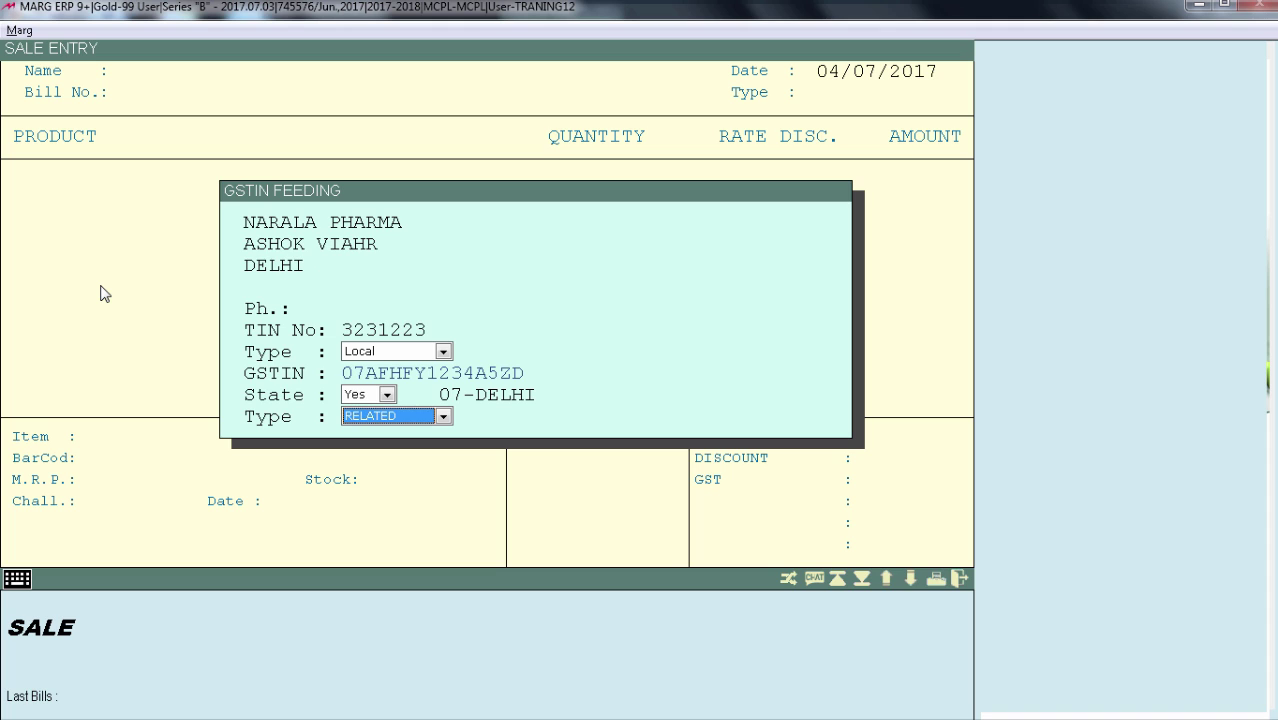
# - Set NARALA PHARMA's ledger type to RELATED and accept a Tax On value of 100.00 for CROCIN in the sale
pyautogui.press('Return')
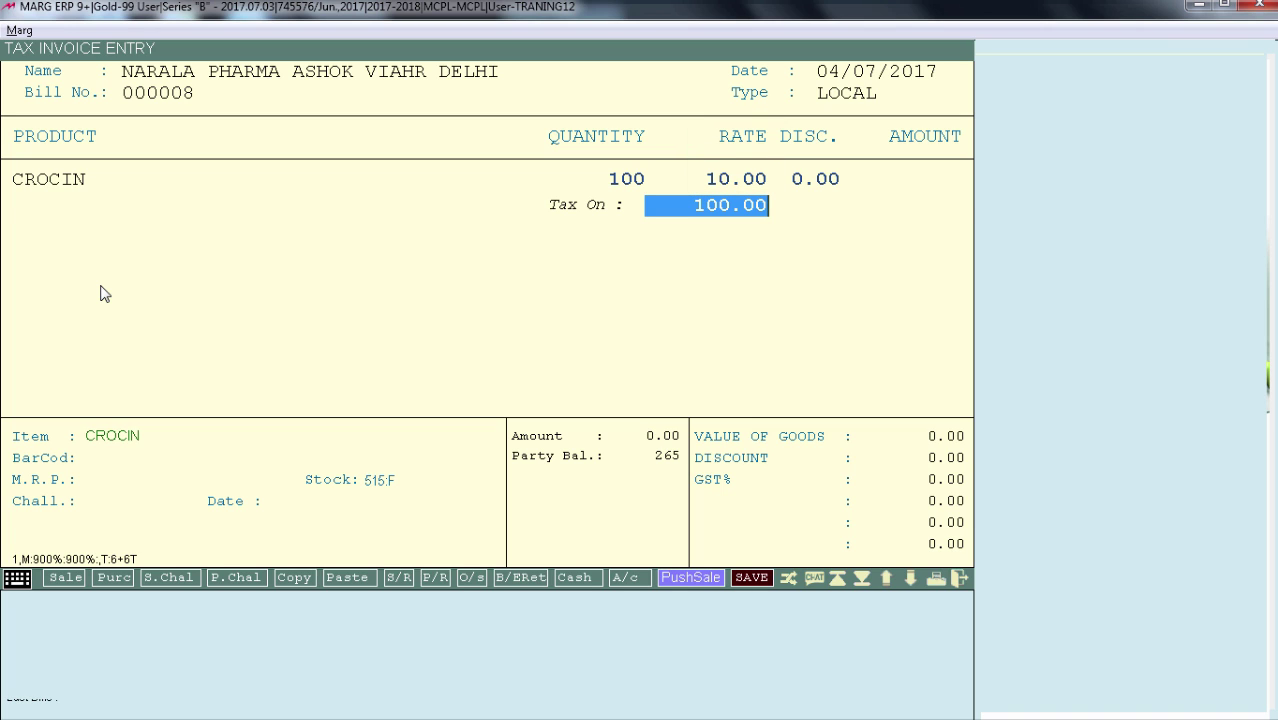
pyautogui.press('Return')
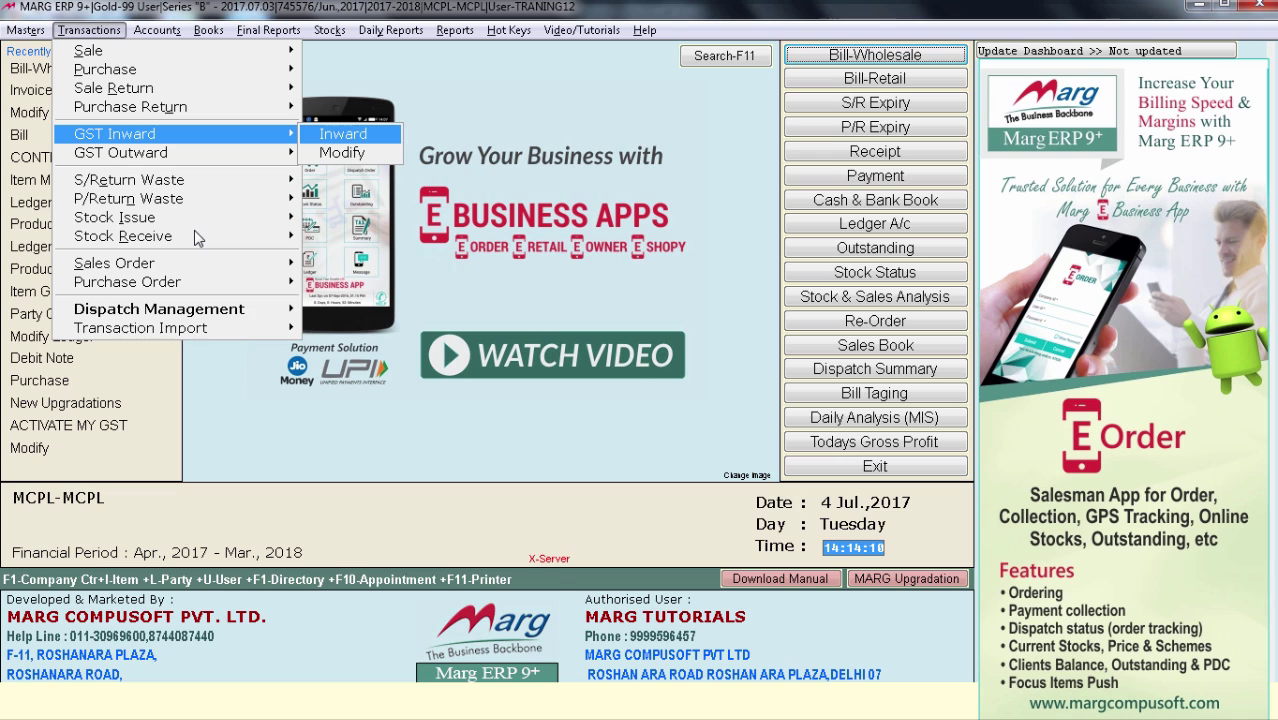
# - Open a GST inward entry and finish the GYATRI HOTEL office expense entry with EXPENSE 300409 5%, quantity 1 at 25000
pyautogui.press('Return')
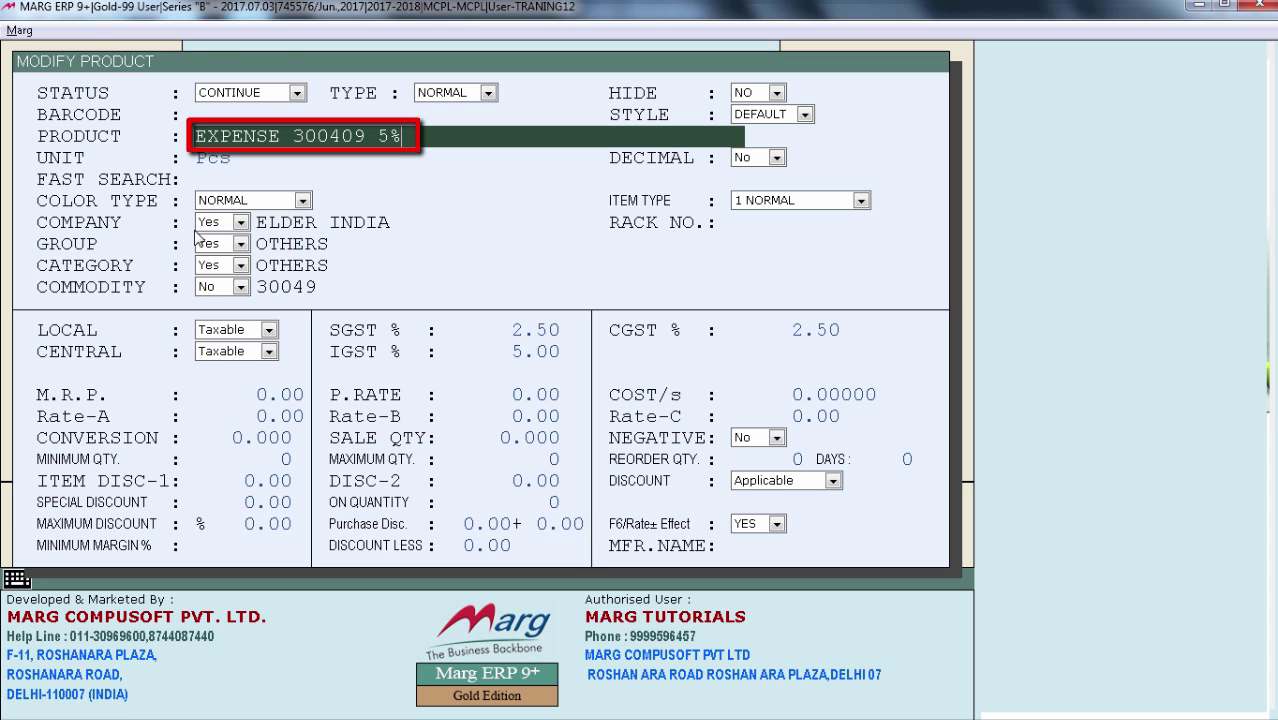
pyautogui.press('Escape')
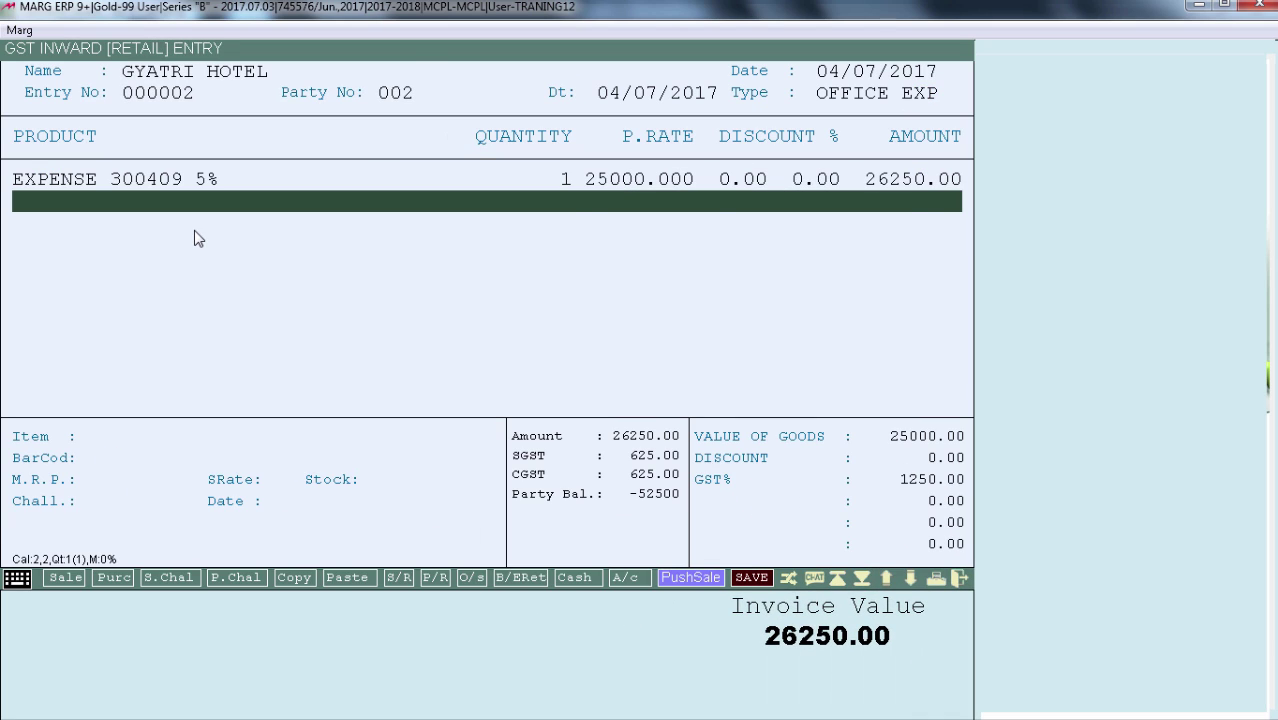
pyautogui.press('Escape')
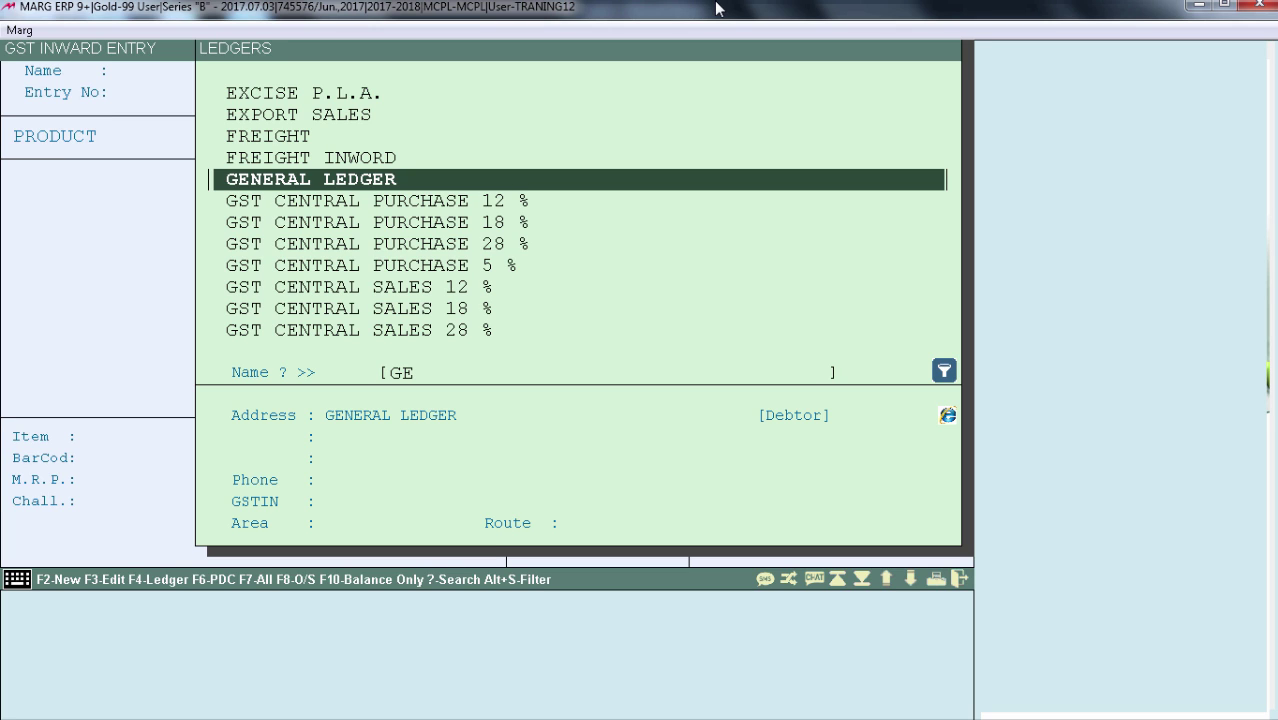
# - Select GENERAL LEDGER as the party of the new GST inward entry
pyautogui.press('Return')
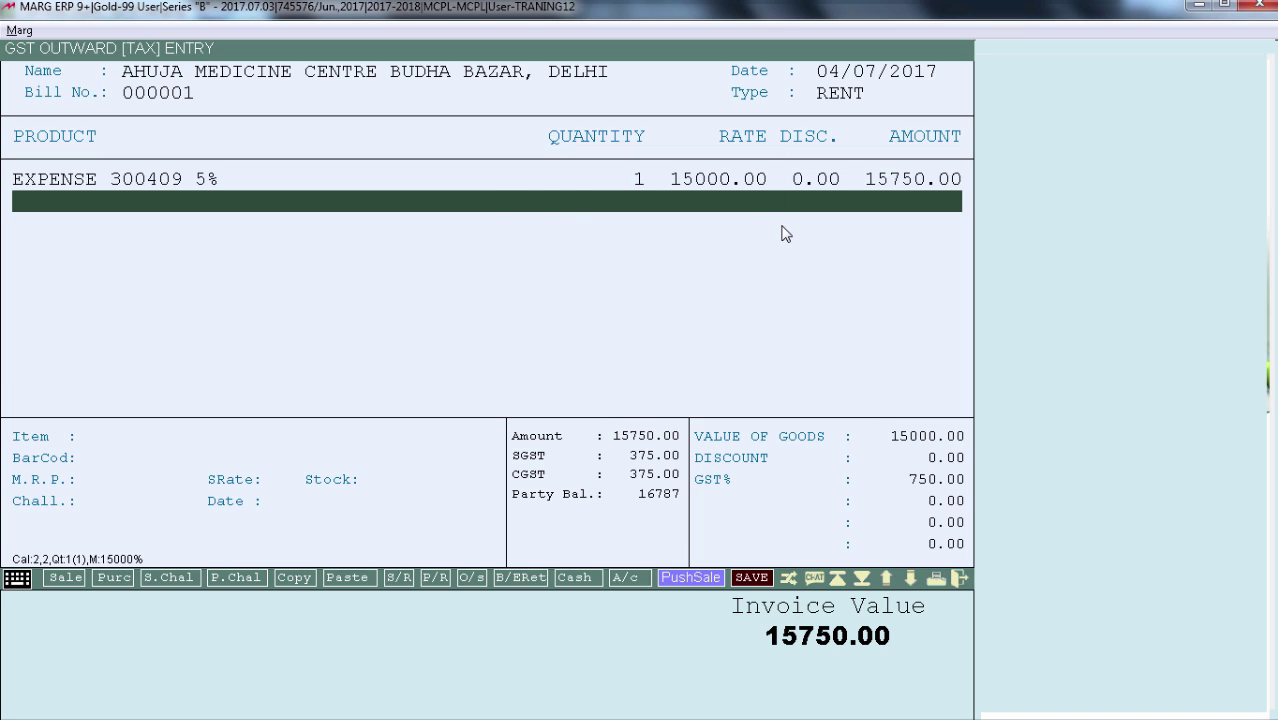
# - Confirm the EXPENSE 300409 5% line in the GST outward rent entry for AHUJA MEDICINE CENTRE
pyautogui.press('Up')
pyautogui.press('Return')
pyautogui.press('Return')
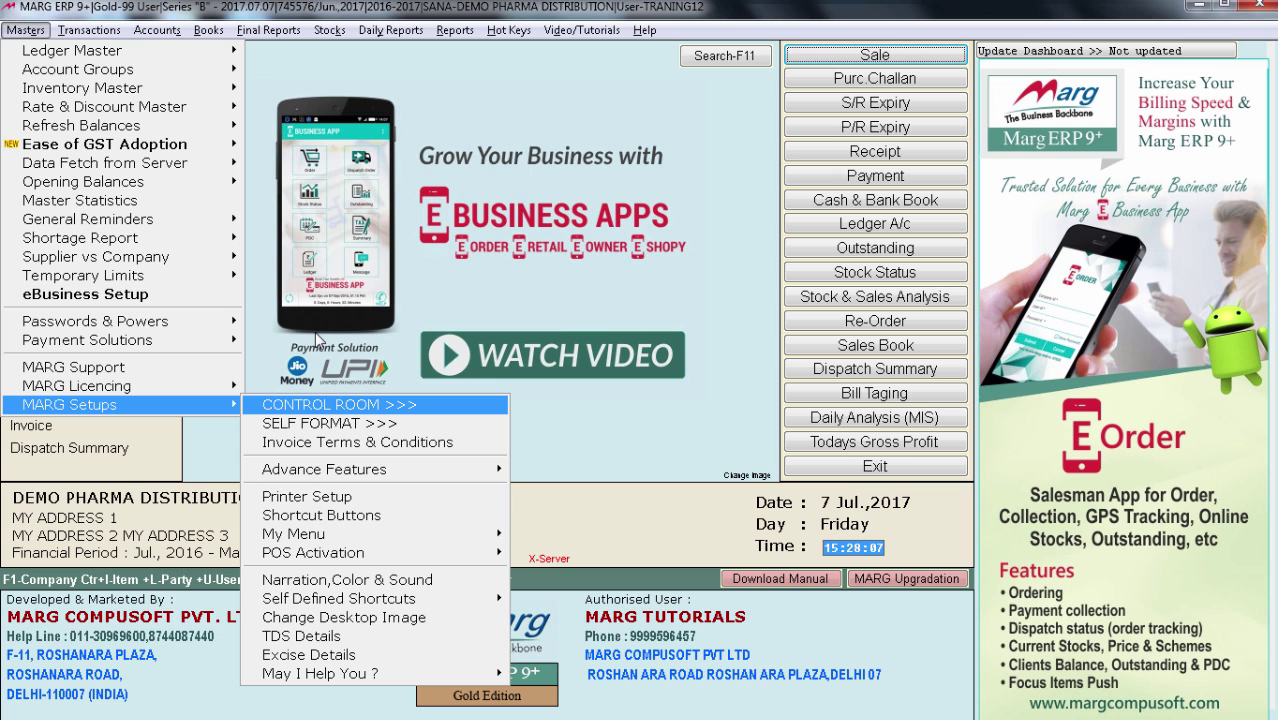
# - Search the control room for RATE WISE GST and set rate wise GST to option 2-All
pyautogui.press('Return')
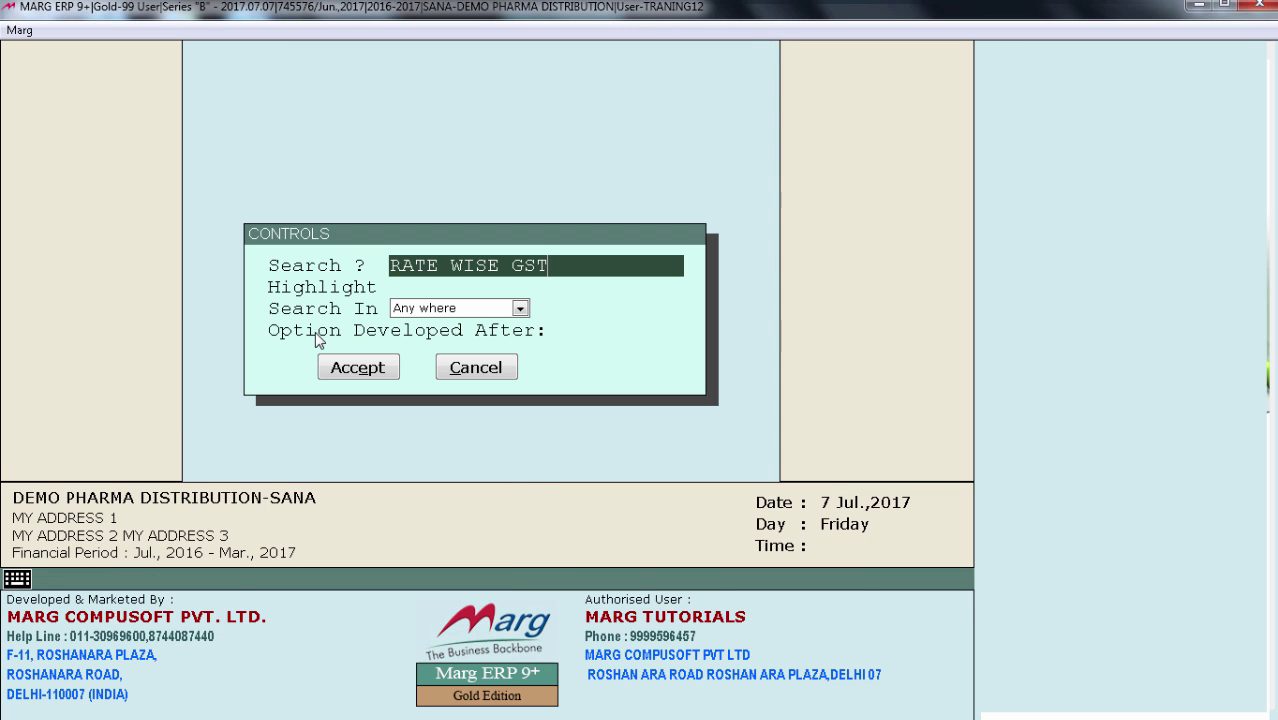
pyautogui.press('Return')
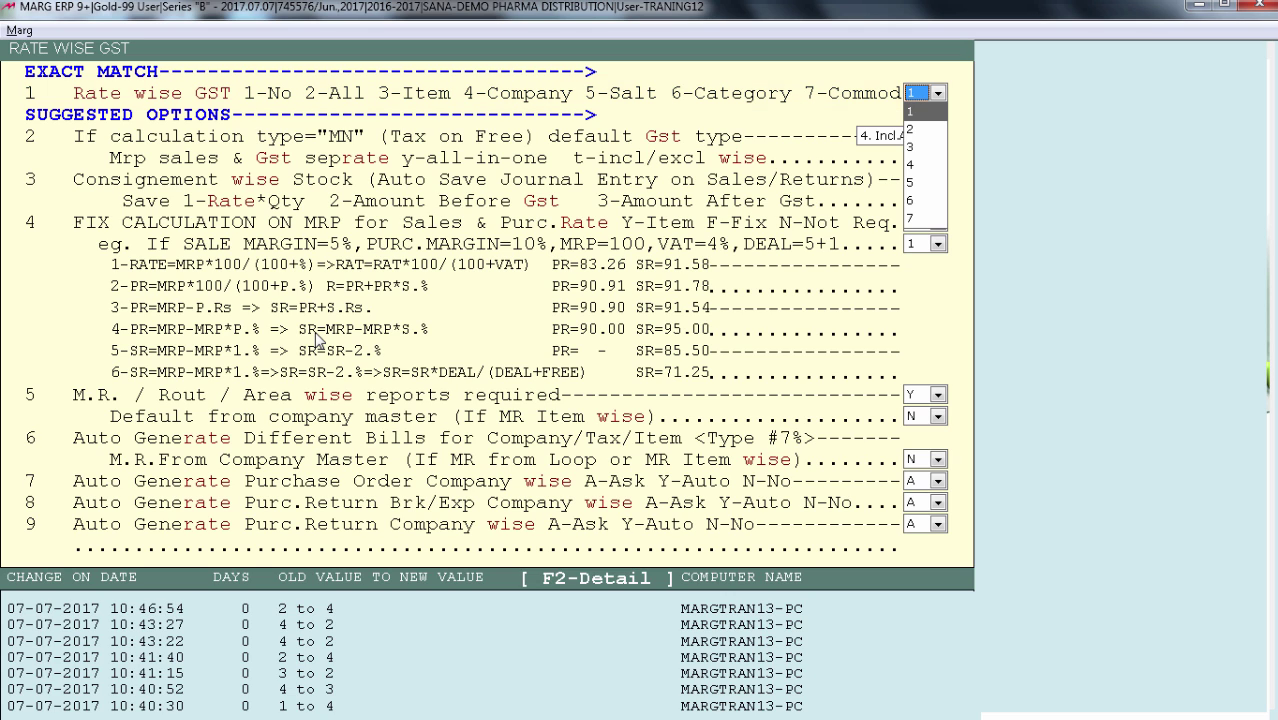
pyautogui.press('Escape')
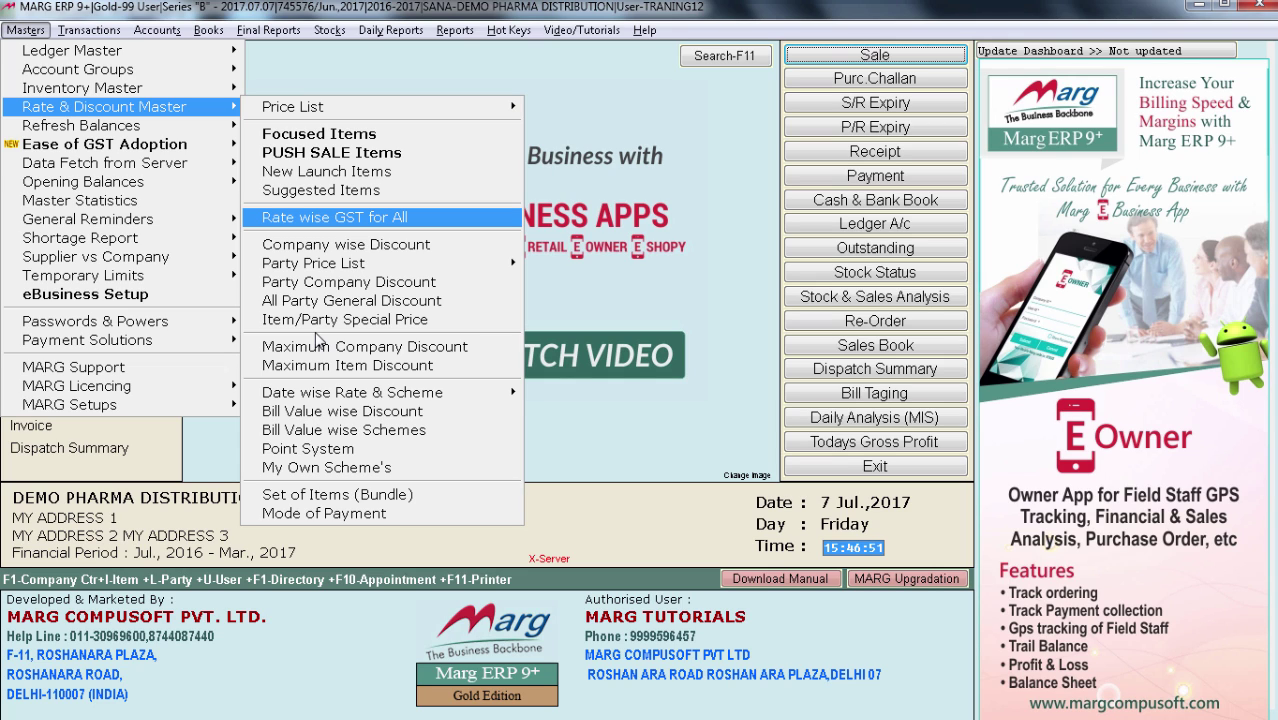
# - Review the rate wise GST master for all and the company wise GST rates for PARK AVENUE RAYMOND and PETER ENGLAND
pyautogui.press('Return')
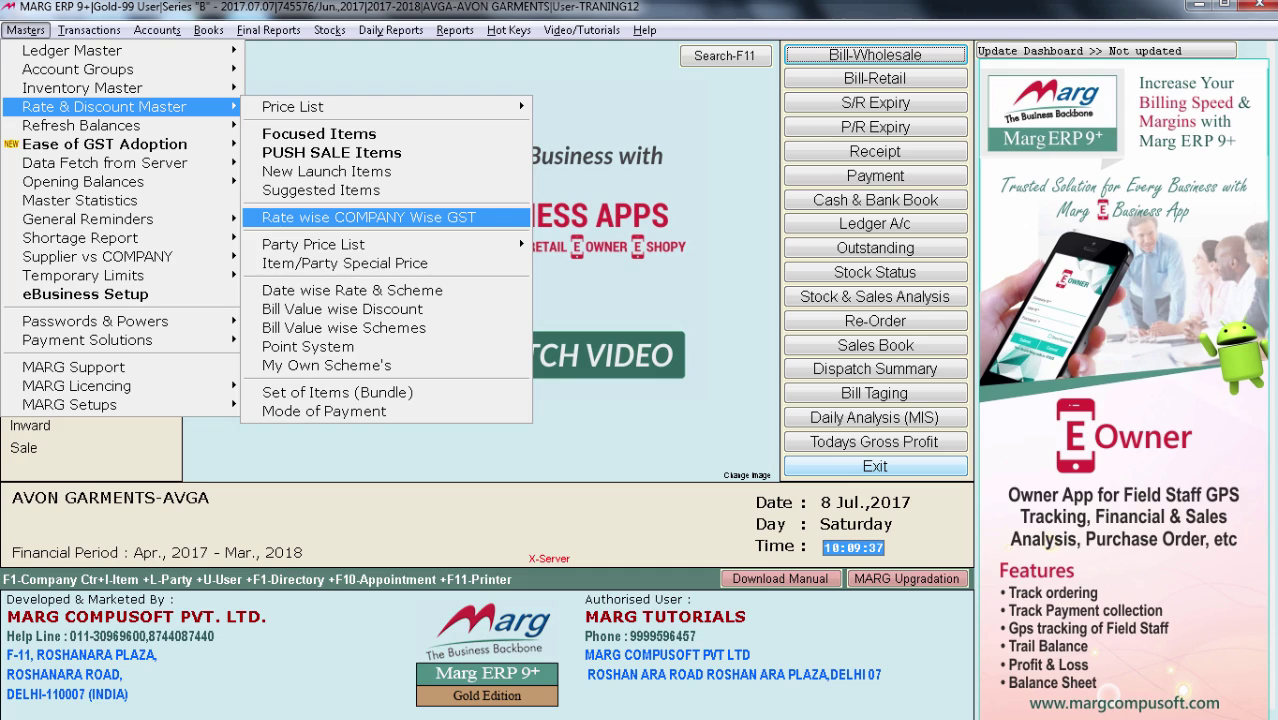
pyautogui.press('Return')
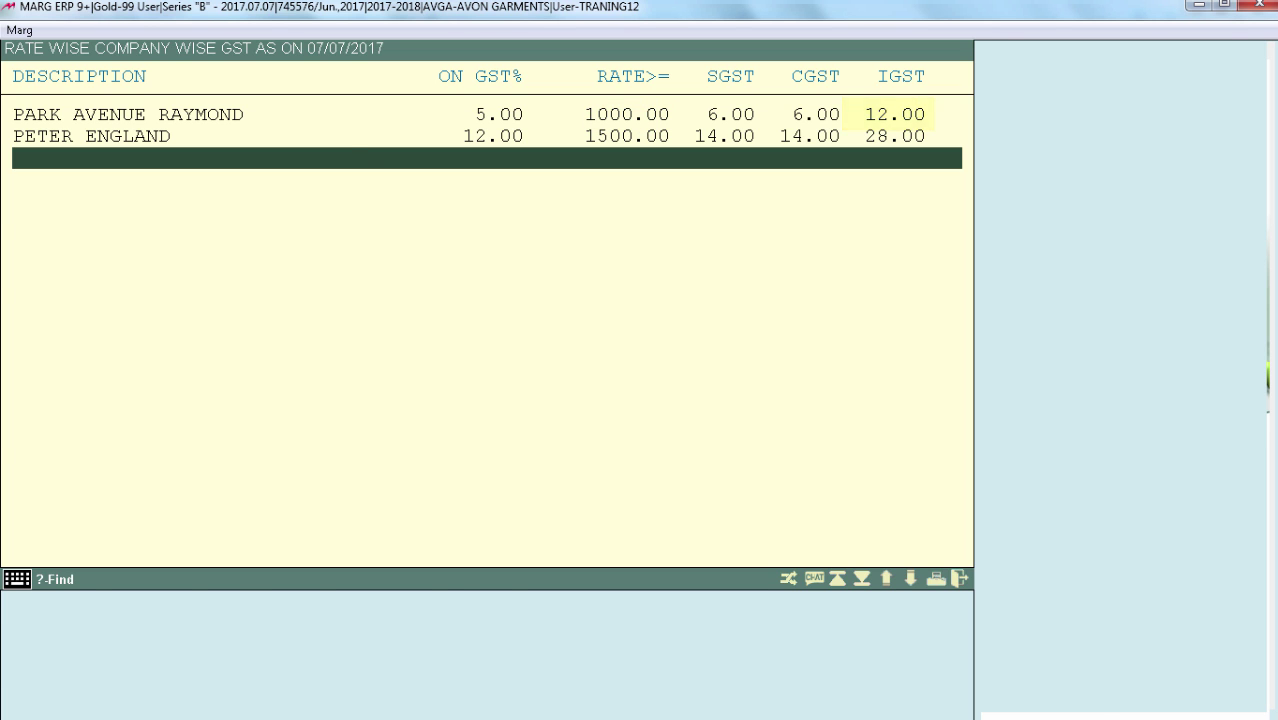
pyautogui.press('Escape')
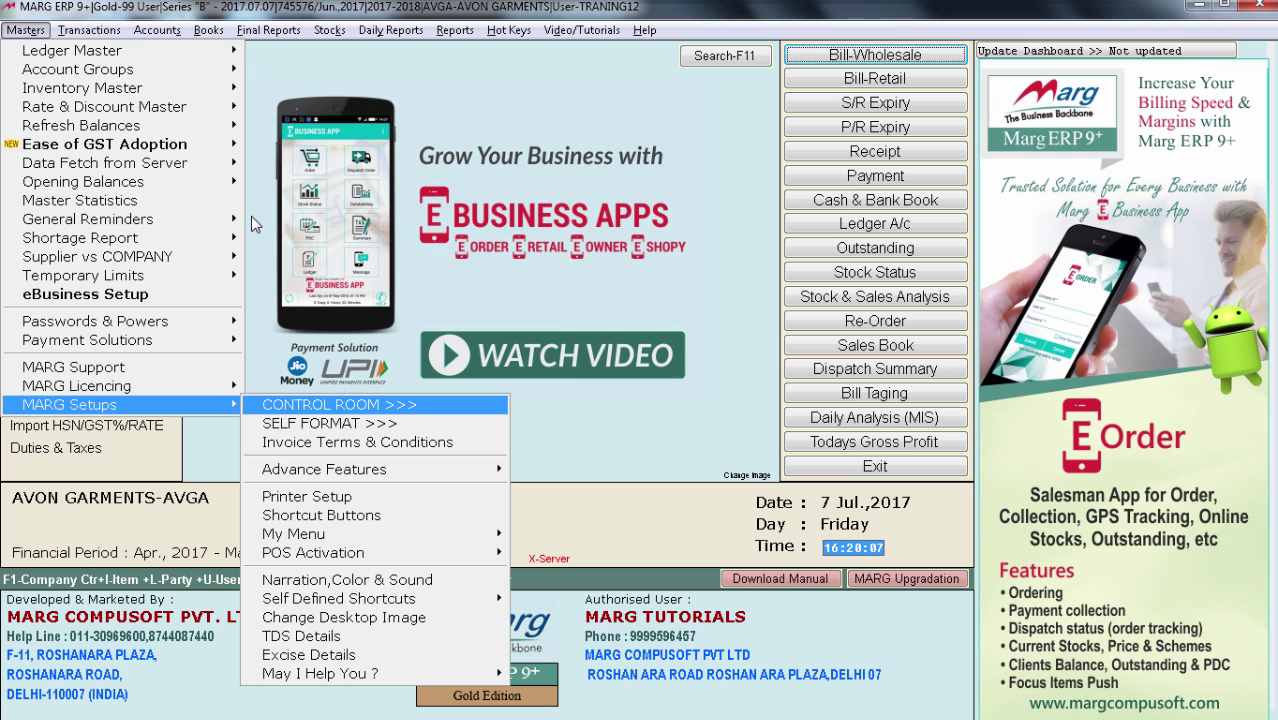
# - Find the CESS controls, set Surcharge/Octroi/GST Cess to I-Item Wise and set asking item wise cess in Rs to Y
pyautogui.press('Return')
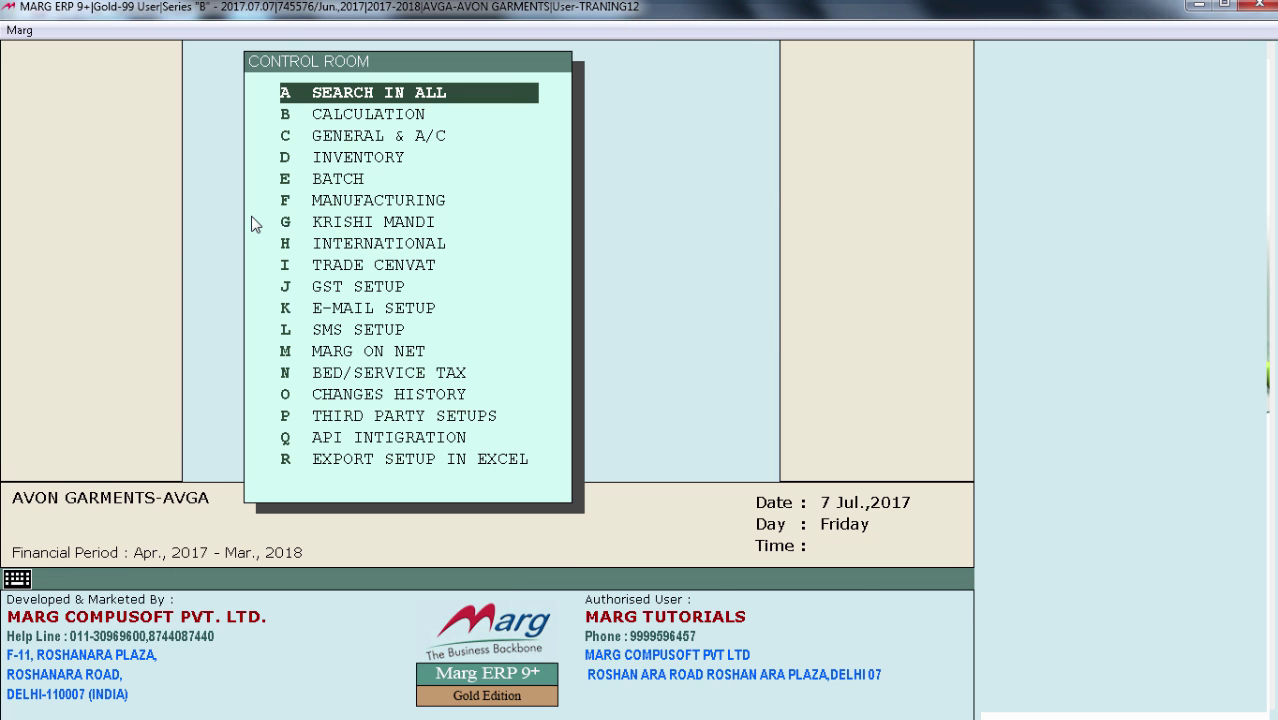
pyautogui.press('Return')
pyautogui.press('Return')
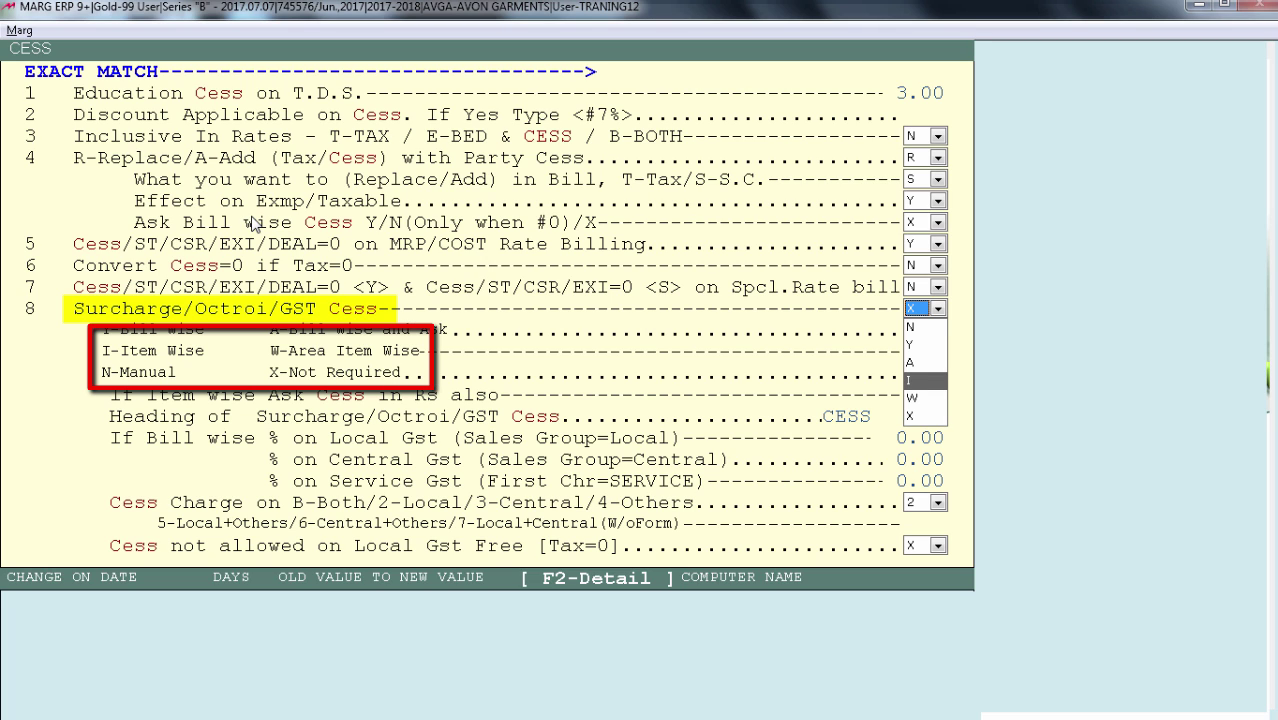
pyautogui.press('Return')
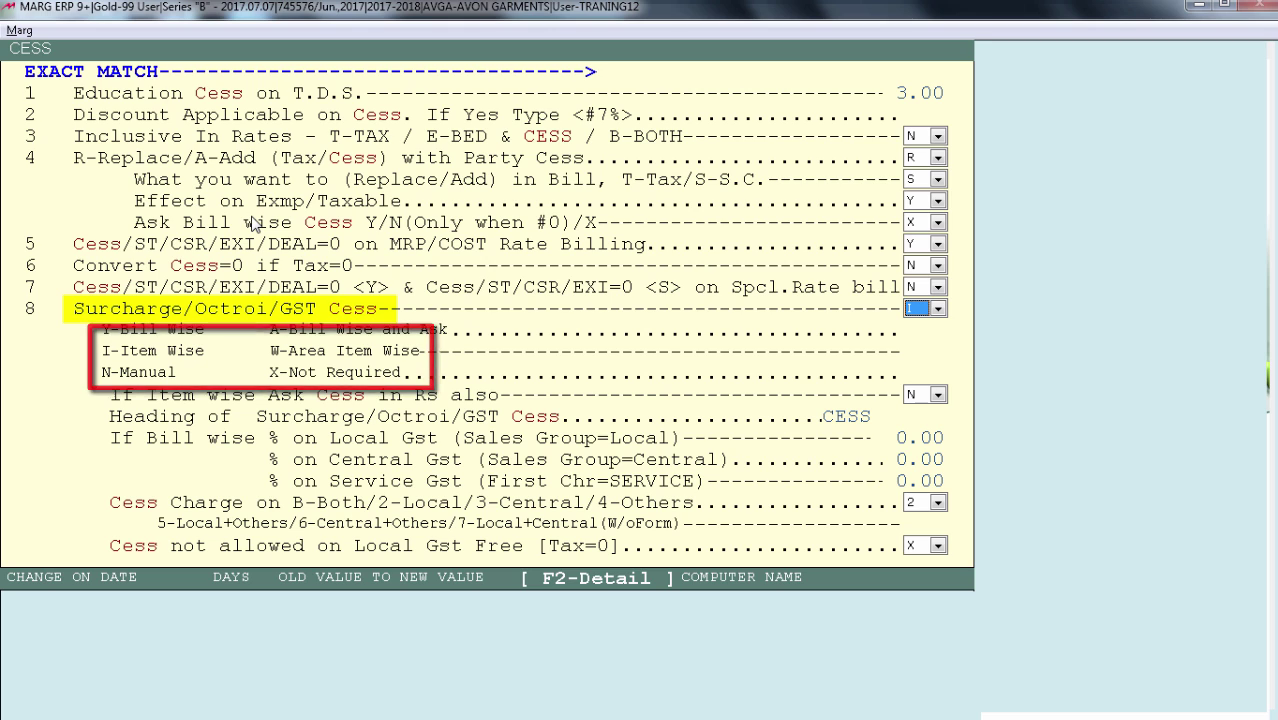
pyautogui.press('Return')
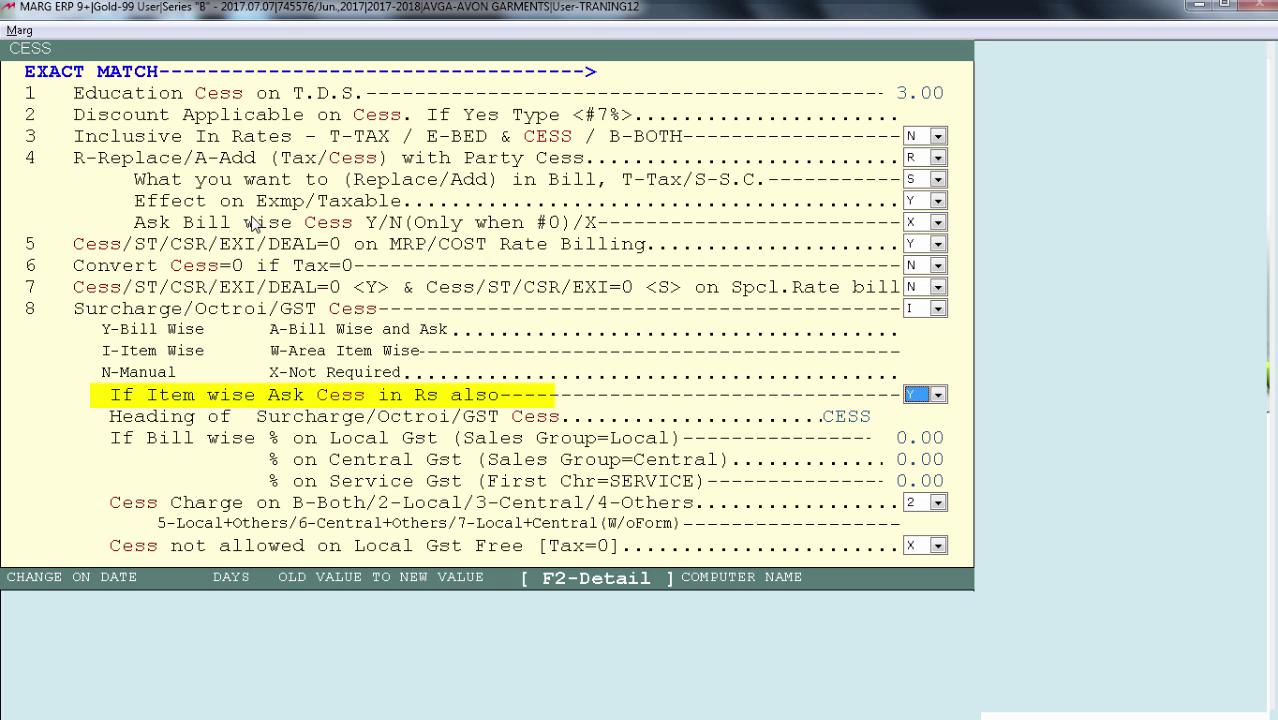
pyautogui.press('Return')
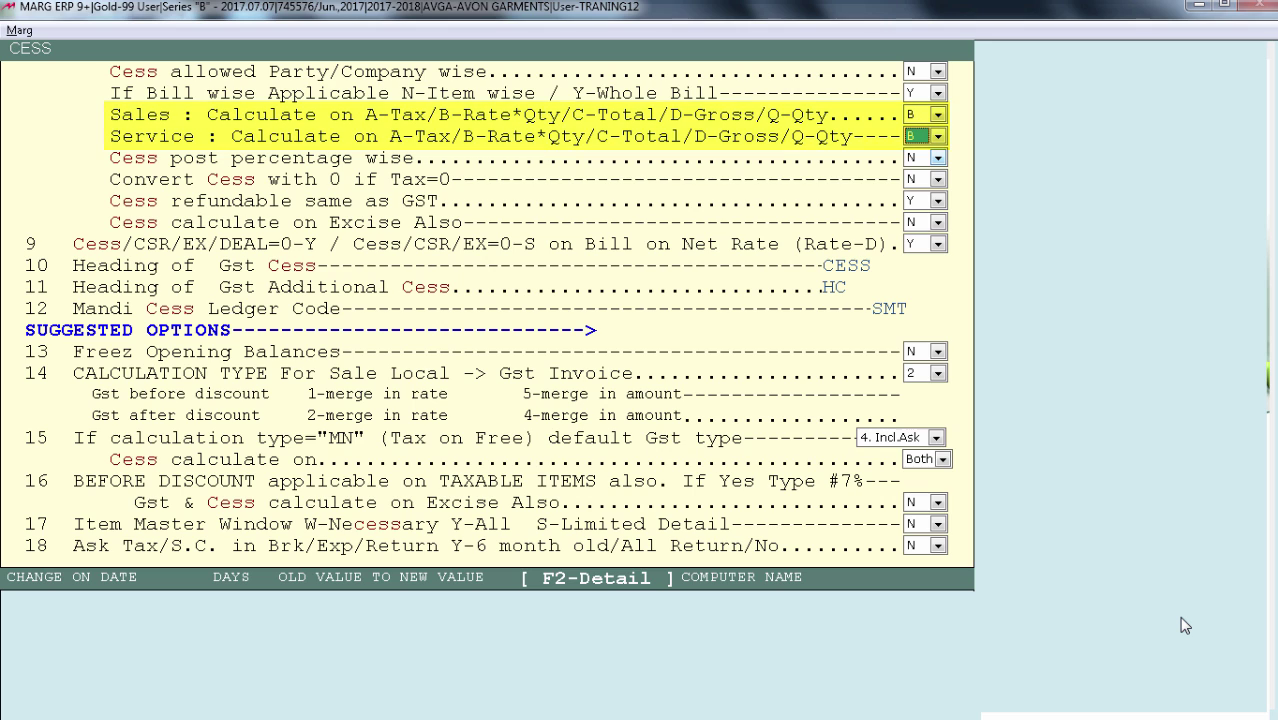
# - Keep the service cess calculation on B-Rate*Qty and set Cess post percentage wise to Y
pyautogui.press('Return')
pyautogui.press('y')
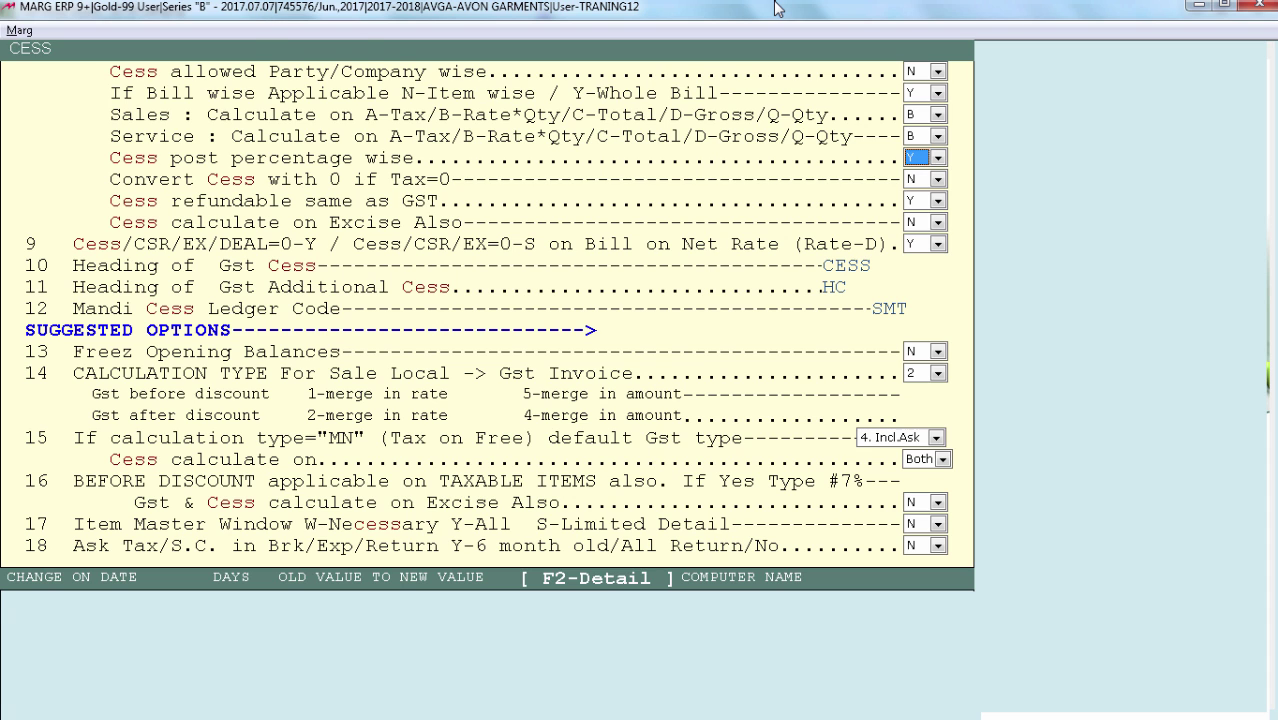
pyautogui.press('Escape')
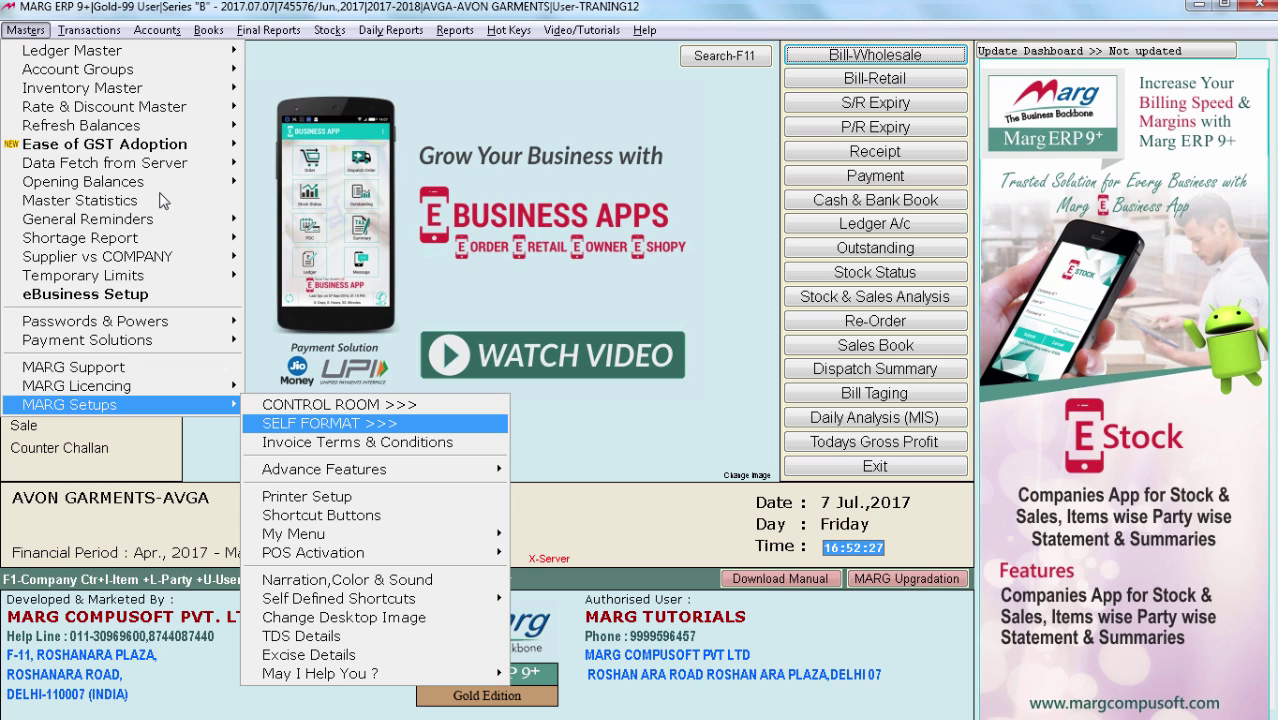
# - Unlock the self formats with the software provider password and load the default B LANDSCAPE layout for GUI invoice format GS
pyautogui.press('Return')
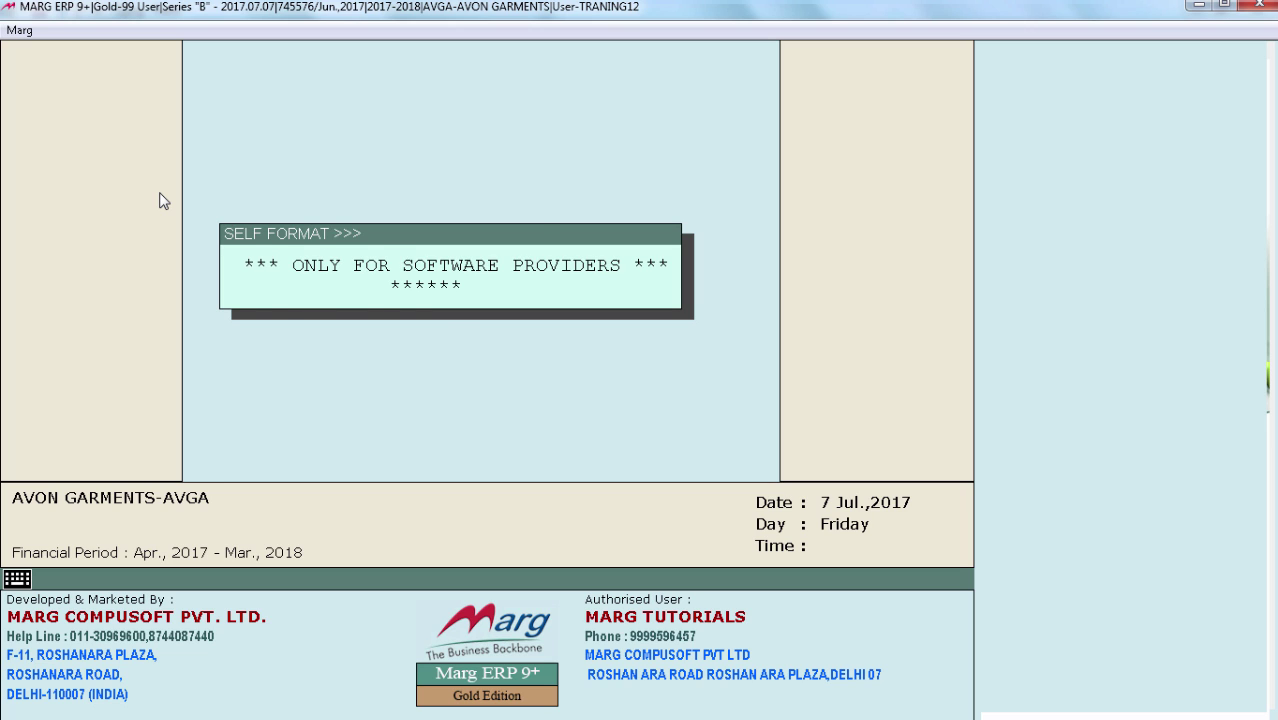
pyautogui.press('Return')
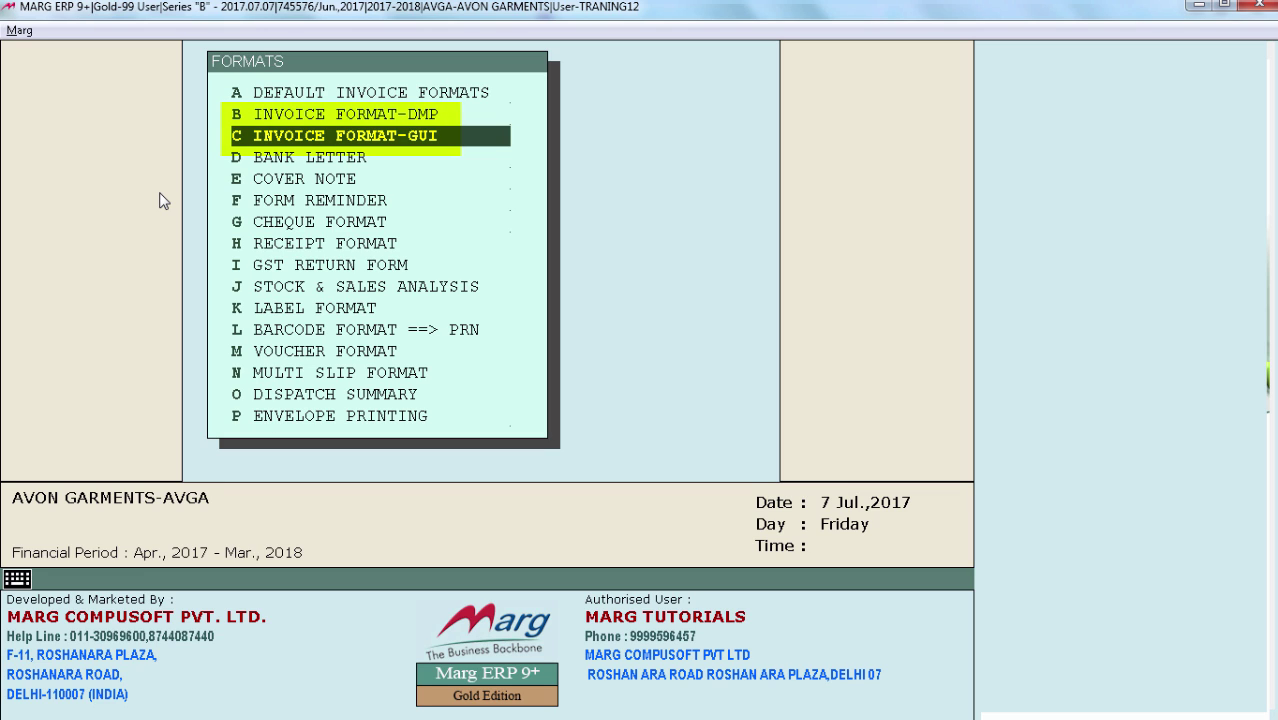
pyautogui.press('Return')
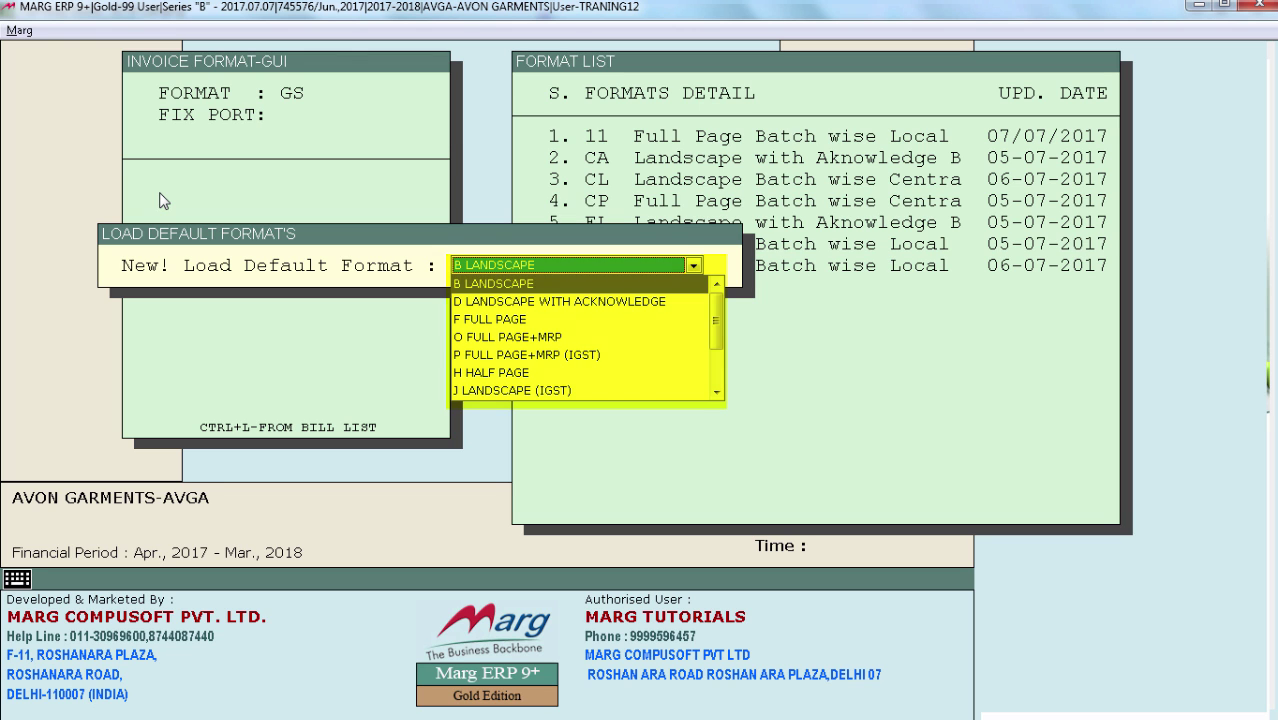
pyautogui.press('Escape')
pyautogui.press('Escape')
pyautogui.press('Escape')
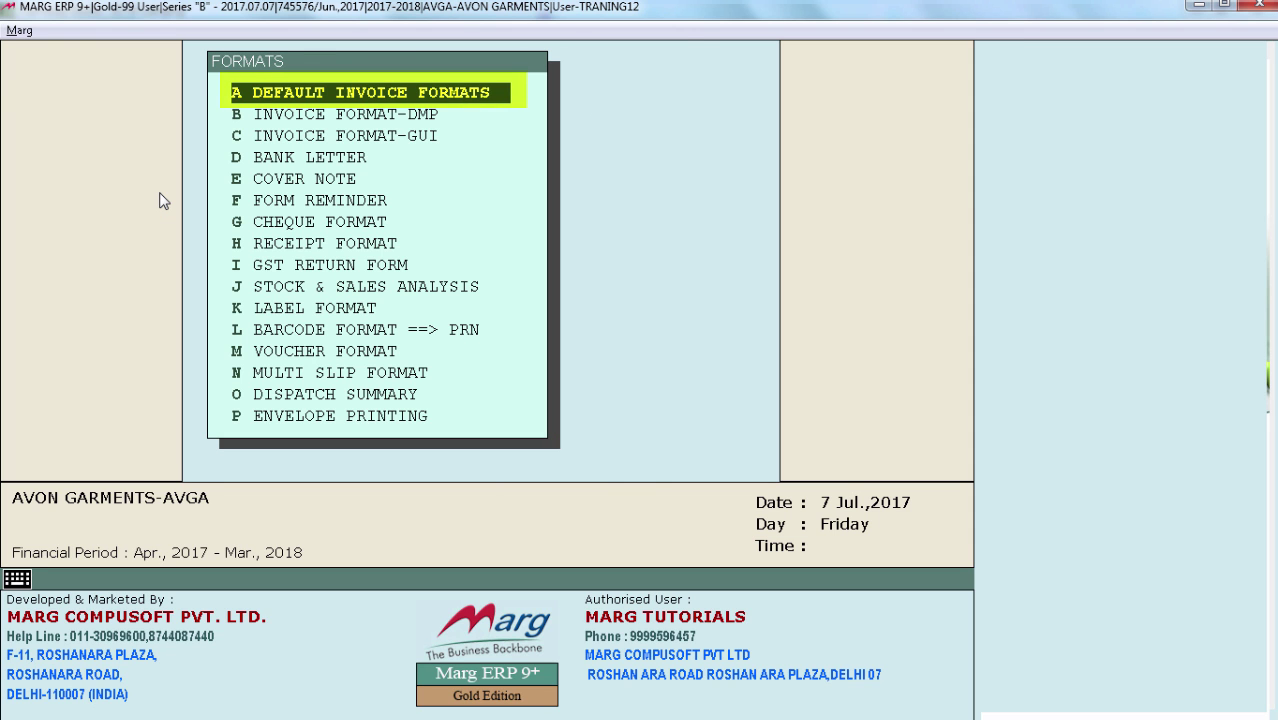
# - Set the default invoice format to GUI with GS Landscape and print the GENERAL LEDGER tax invoice in that format
pyautogui.press('Return')
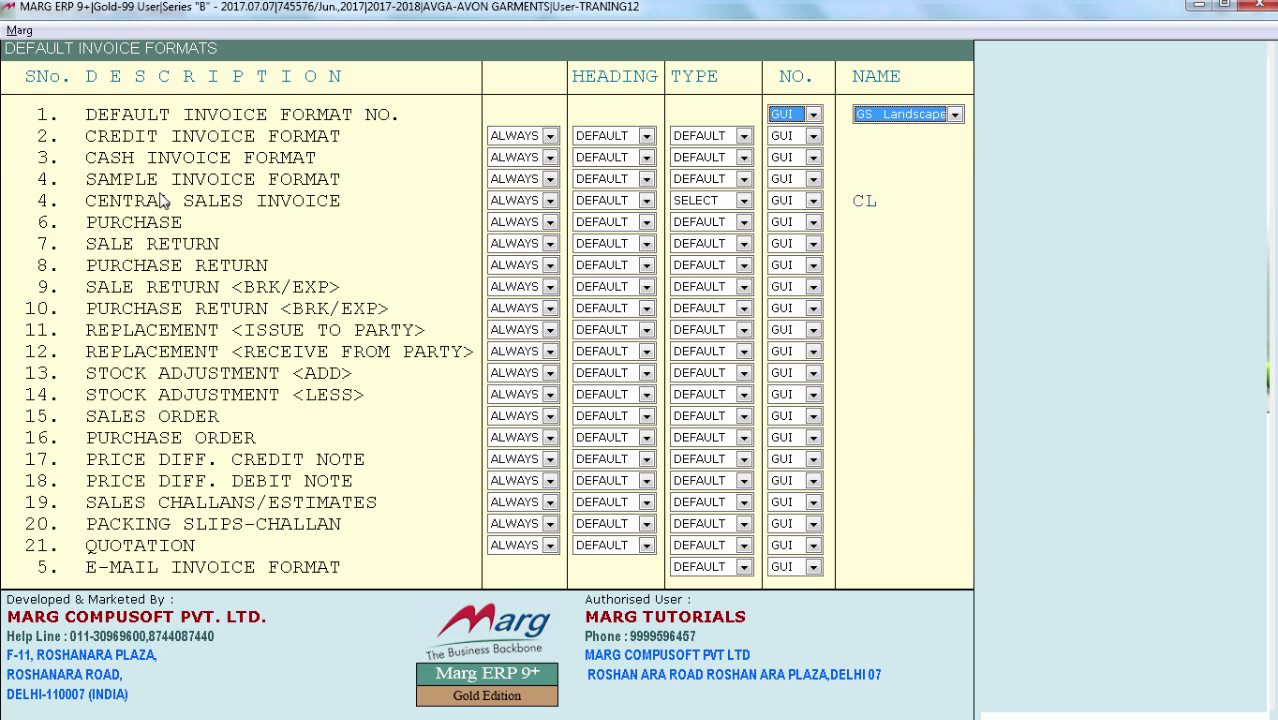
pyautogui.press('Escape')
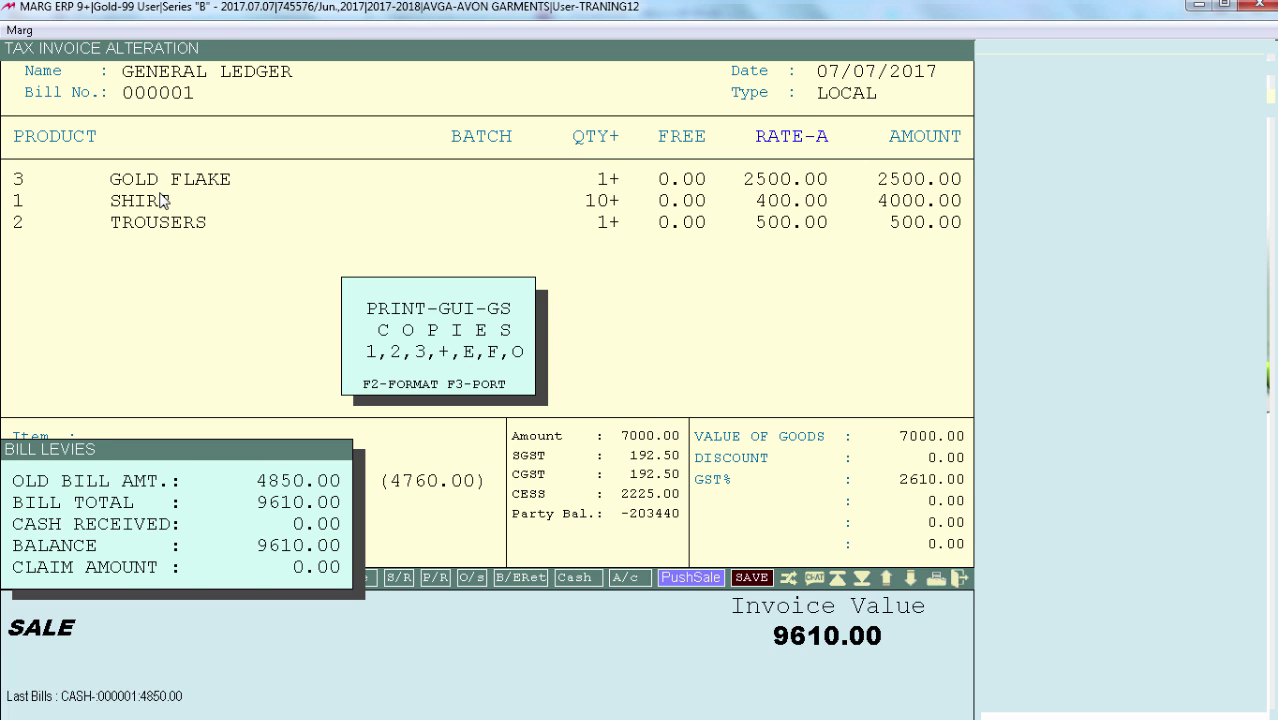
pyautogui.press('Return')
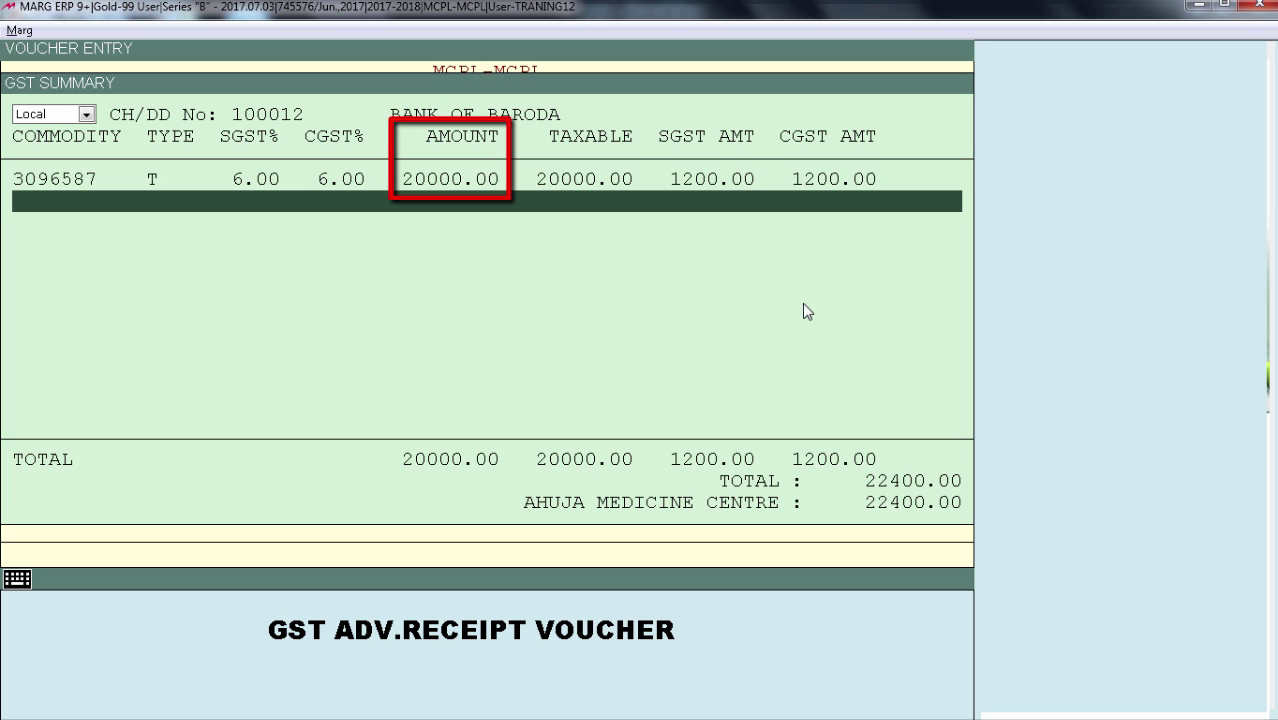
# - Finish the GST advance receipt with a 20000.00 amount for AHUJA MEDICINE CENTRE and adjust its advance tax while saving the party's tax invoice
pyautogui.press('Escape')
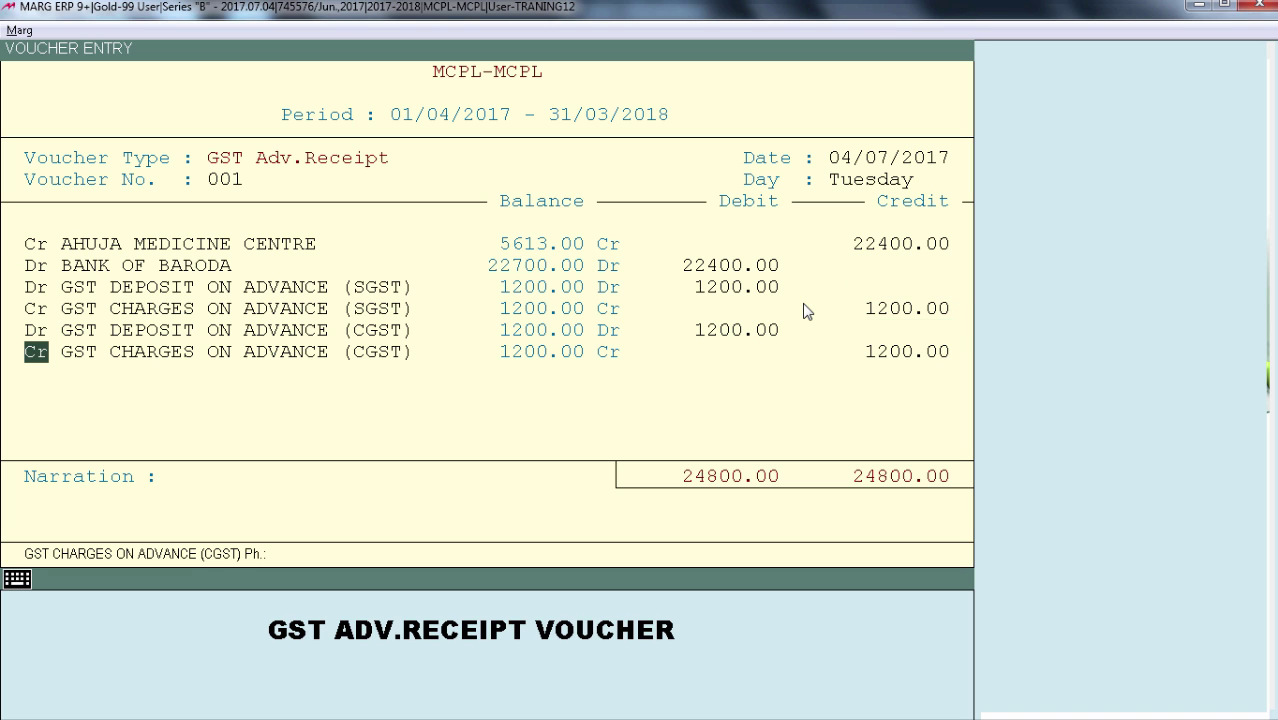
pyautogui.press('Escape')
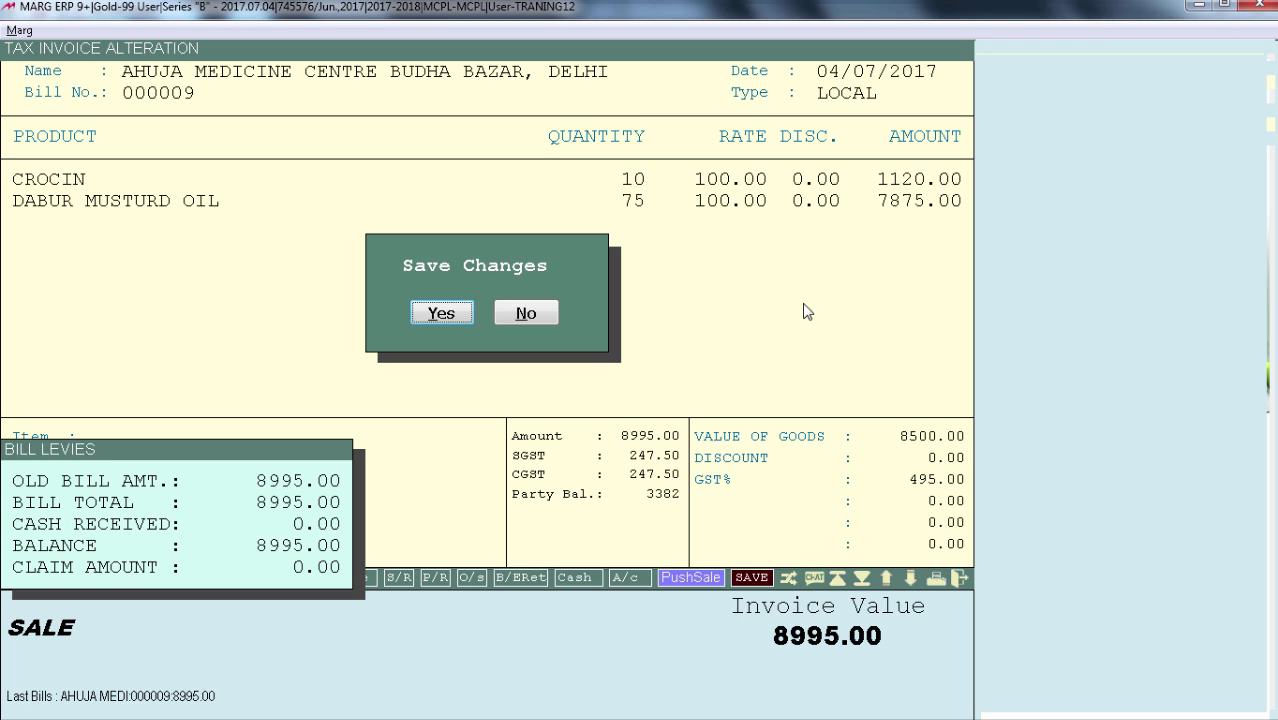
pyautogui.press('Return')
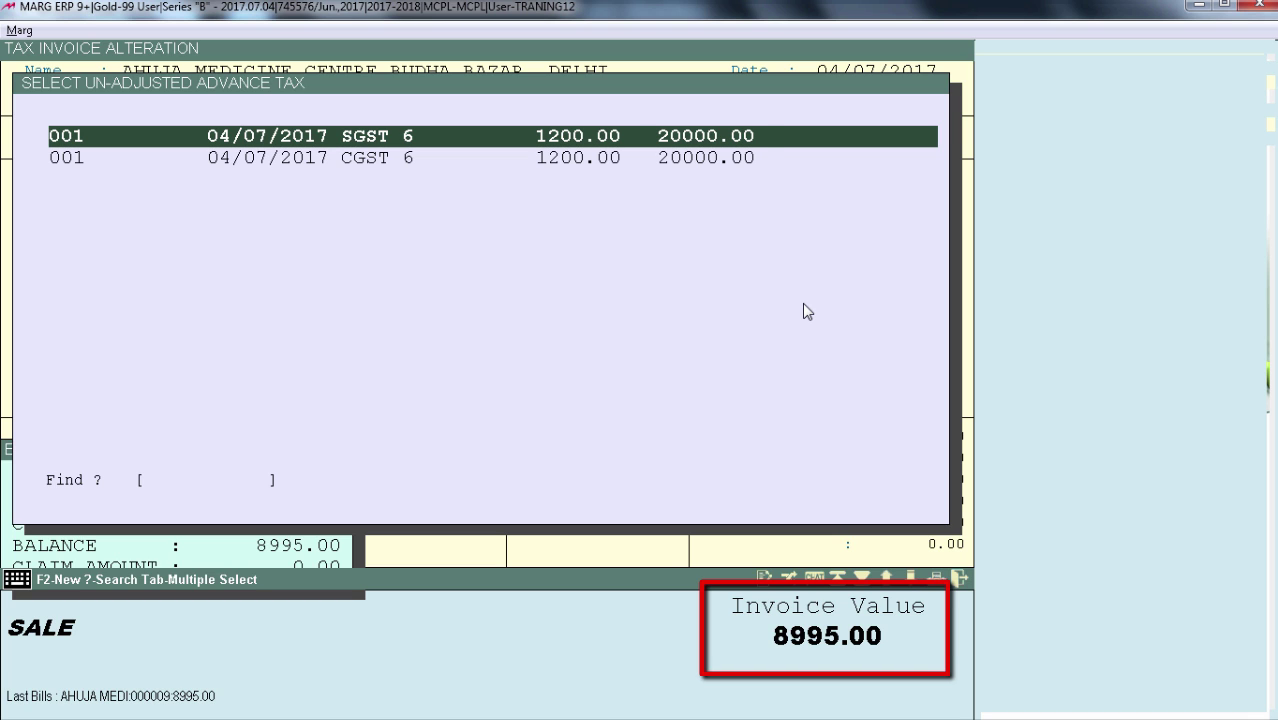
pyautogui.press('Return')
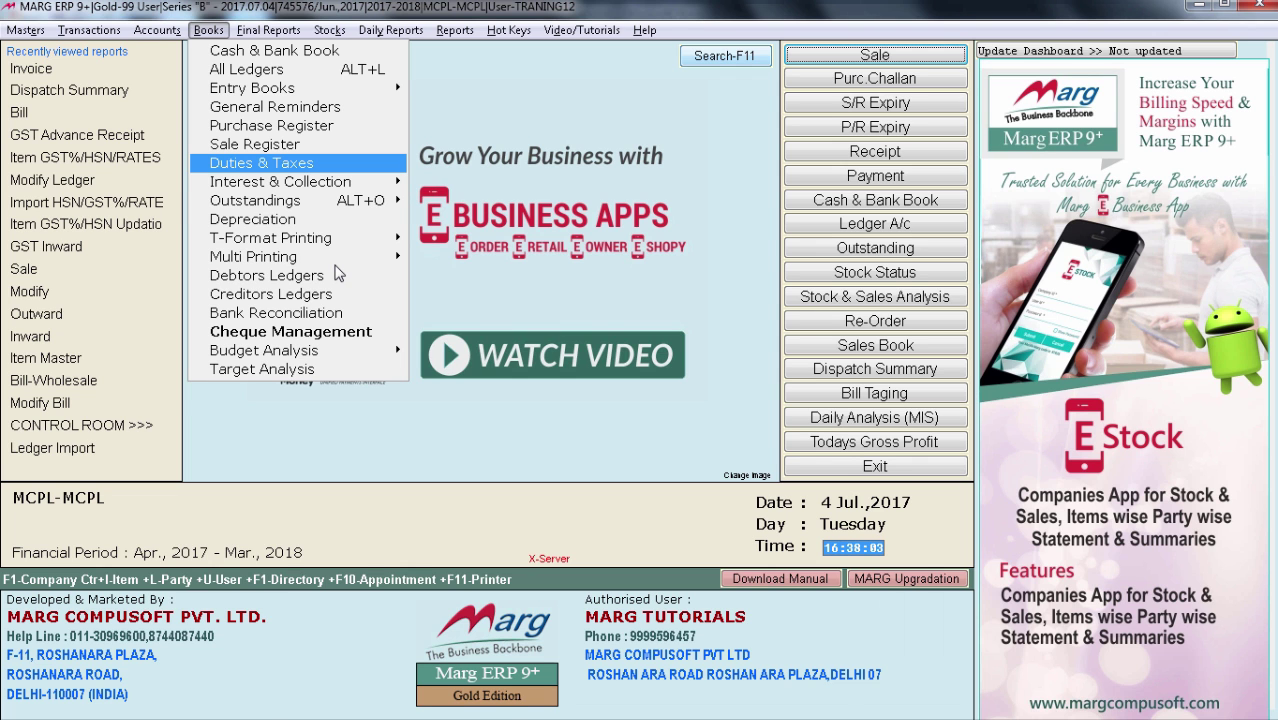
# - Examine the July Duties & Taxes report, viewing the CGST PURCHASE TAX 2.5 % ledger under TAX - CGST from 01/07/2017 to 31/07/2017
pyautogui.press('Return')
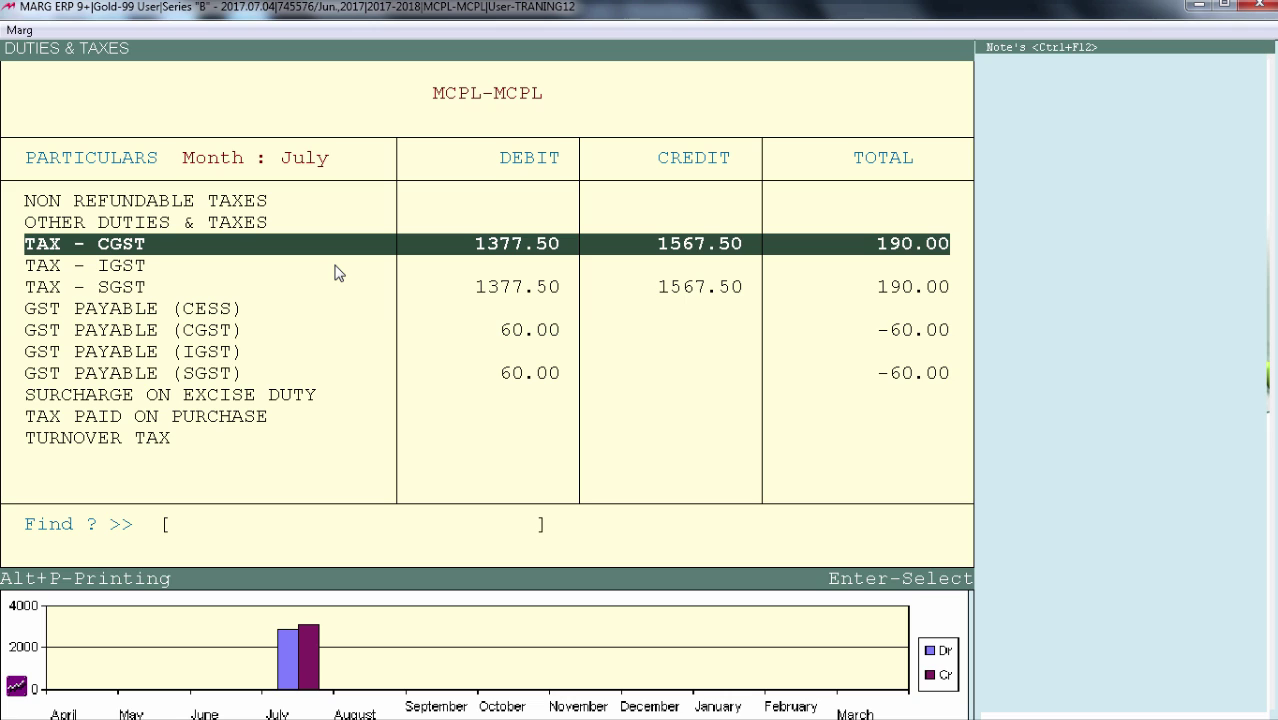
pyautogui.press('Return')
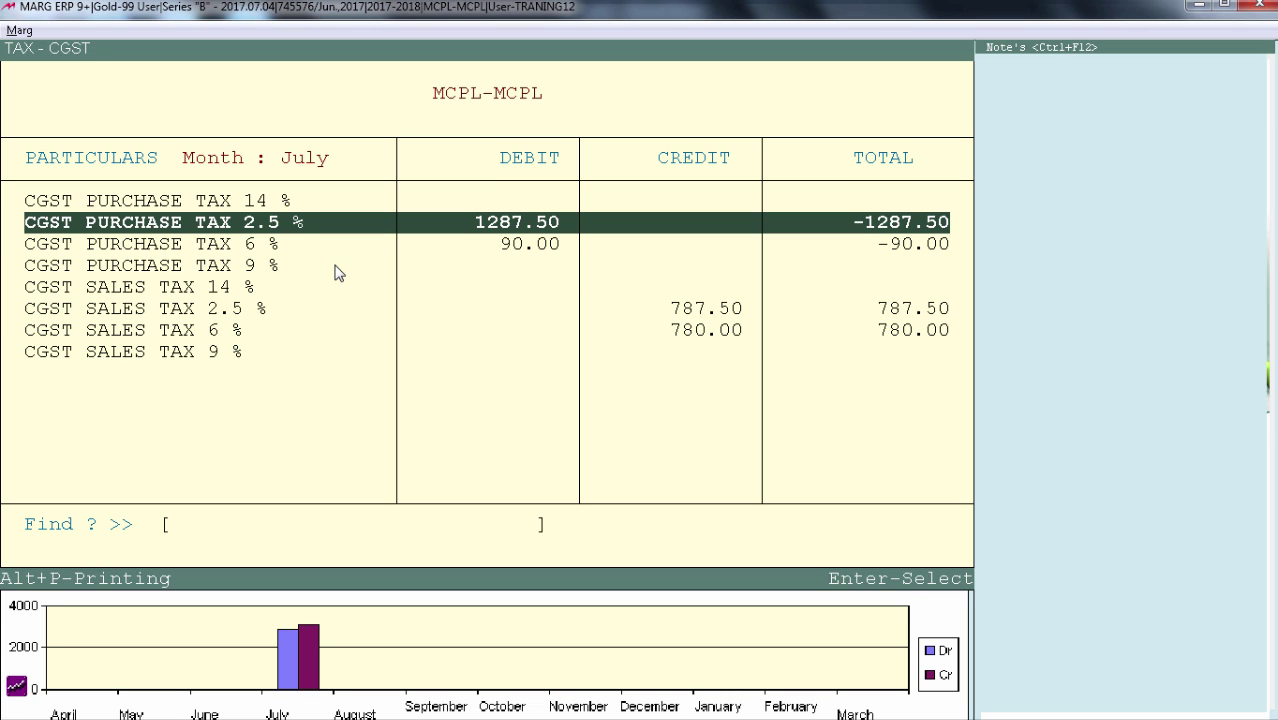
pyautogui.press('Return')
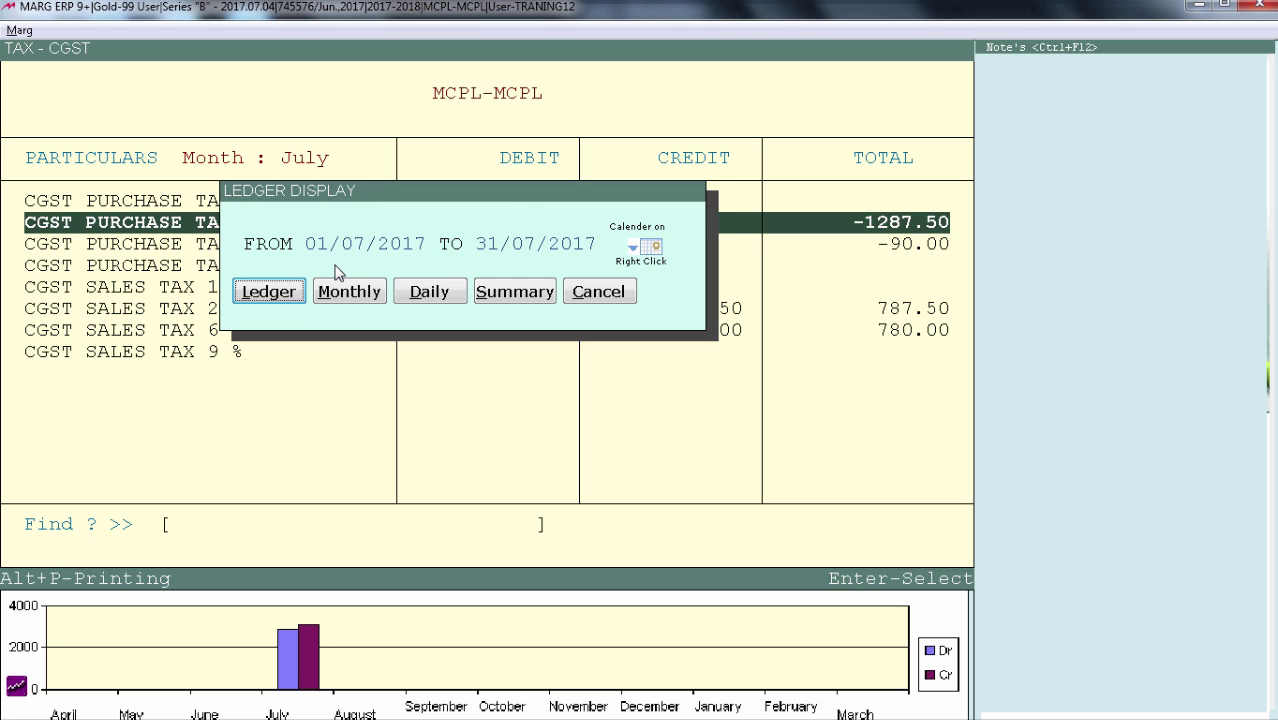
pyautogui.press('Return')
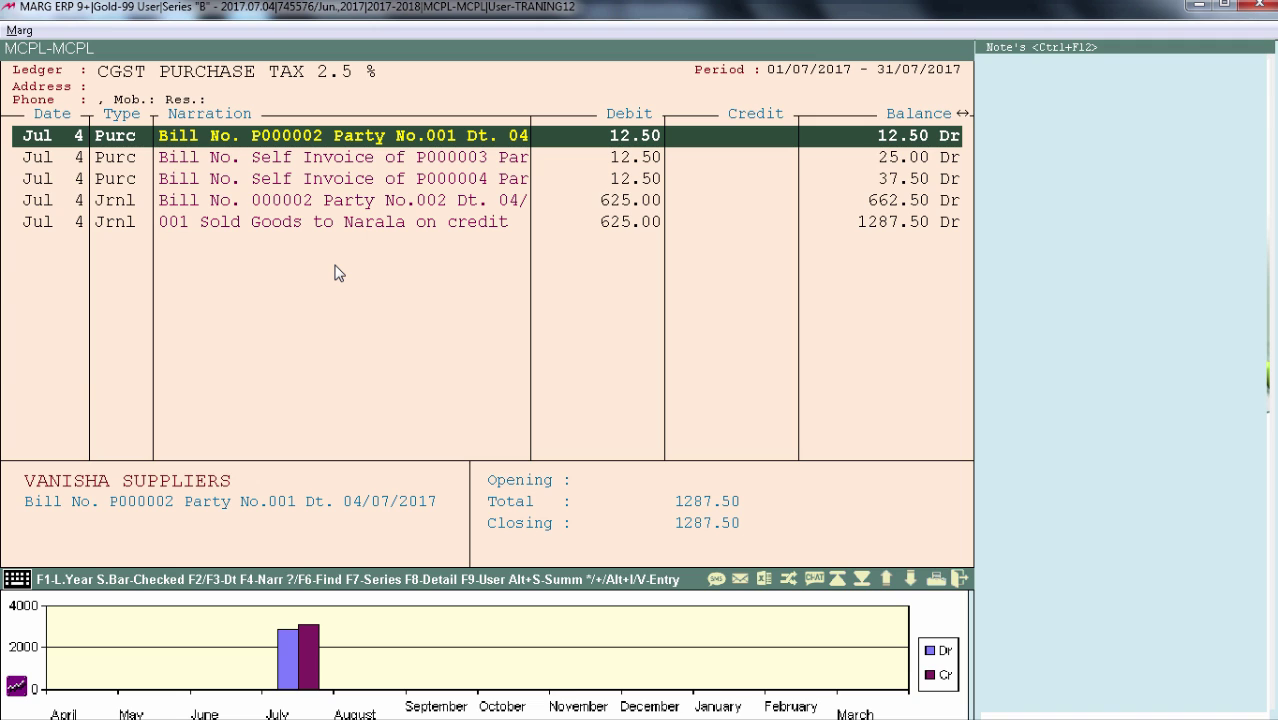
pyautogui.press('Escape')
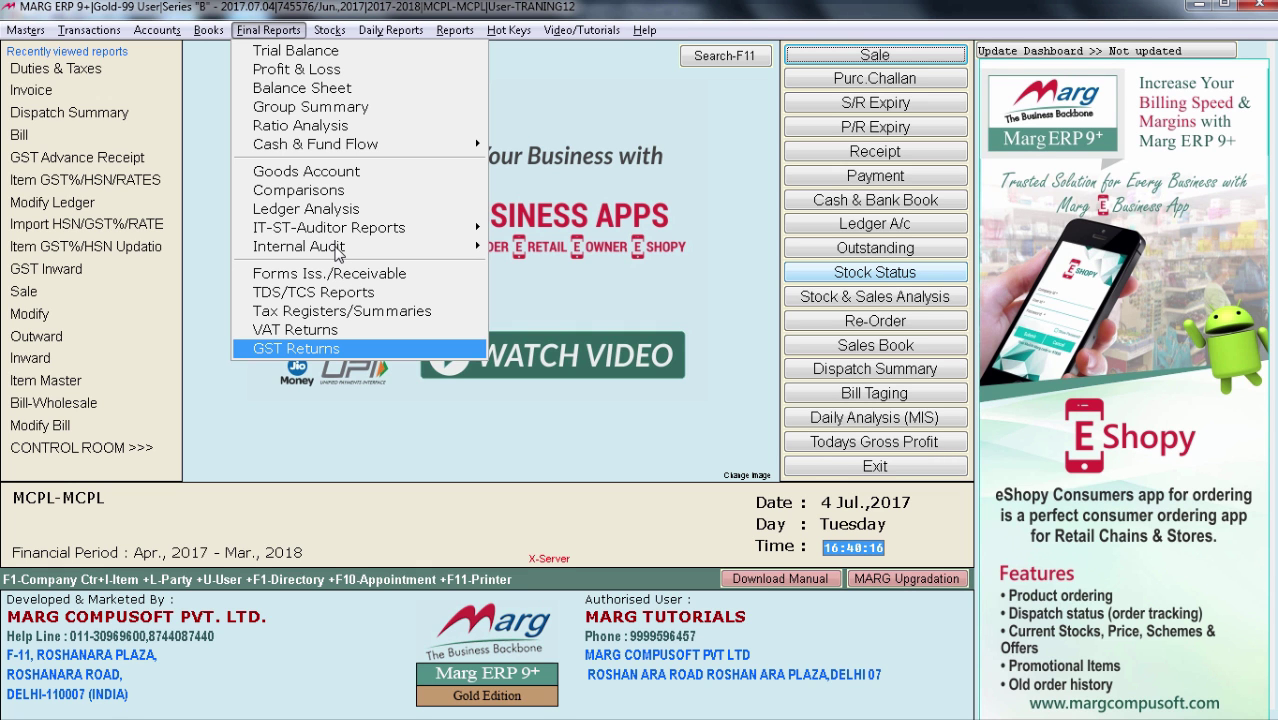